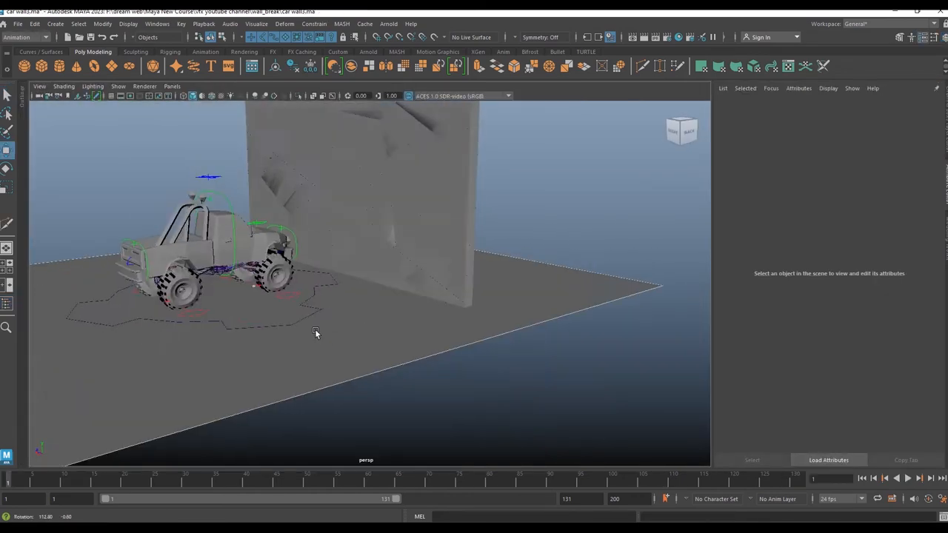
Step: Play back and orbit around the finished wall-breaking simulation with the truck smashing through the wall
alt+drag(317, 331, 801, 392)
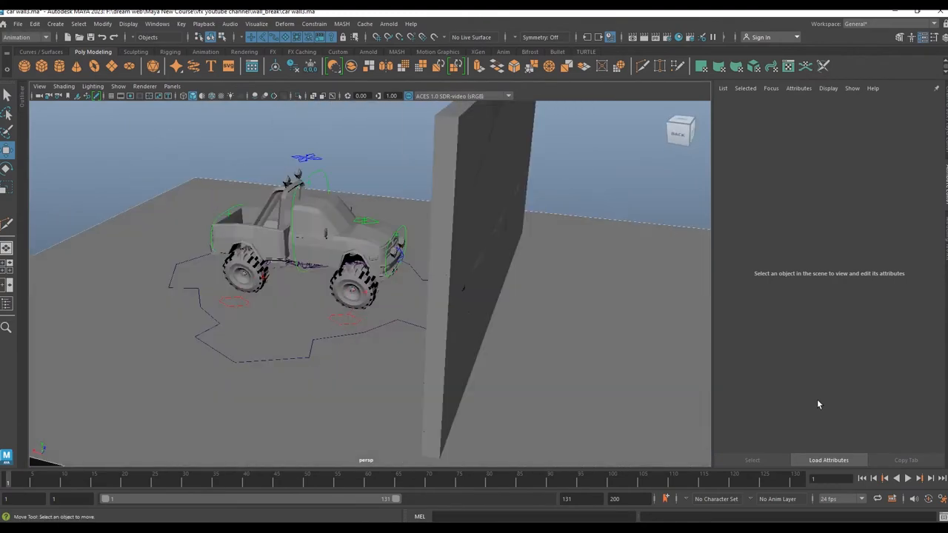
click(908, 478)
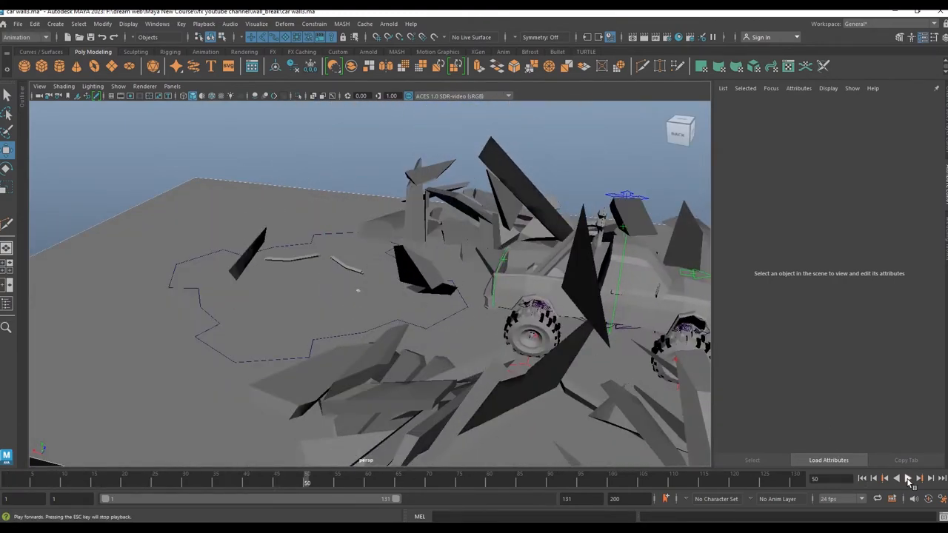
click(908, 479)
alt+drag(478, 313, 399, 285)
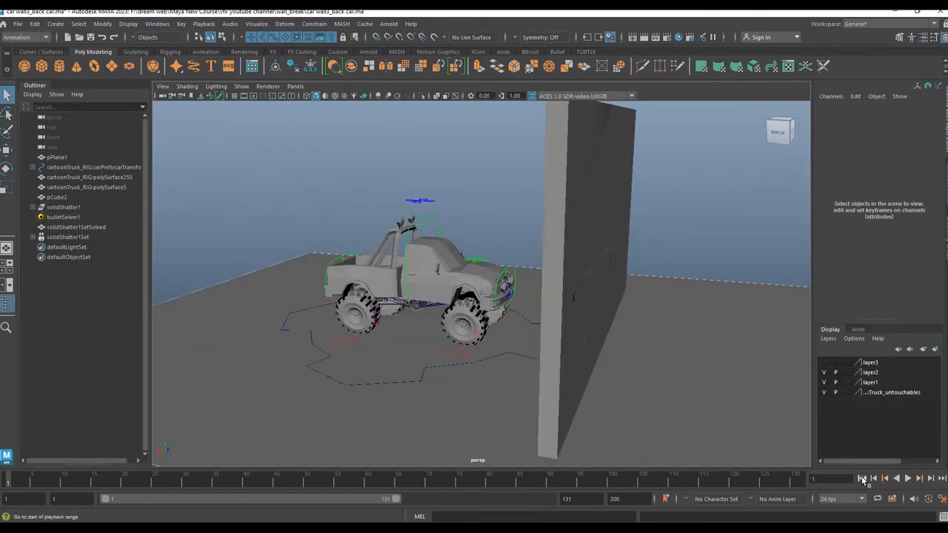
click(908, 479)
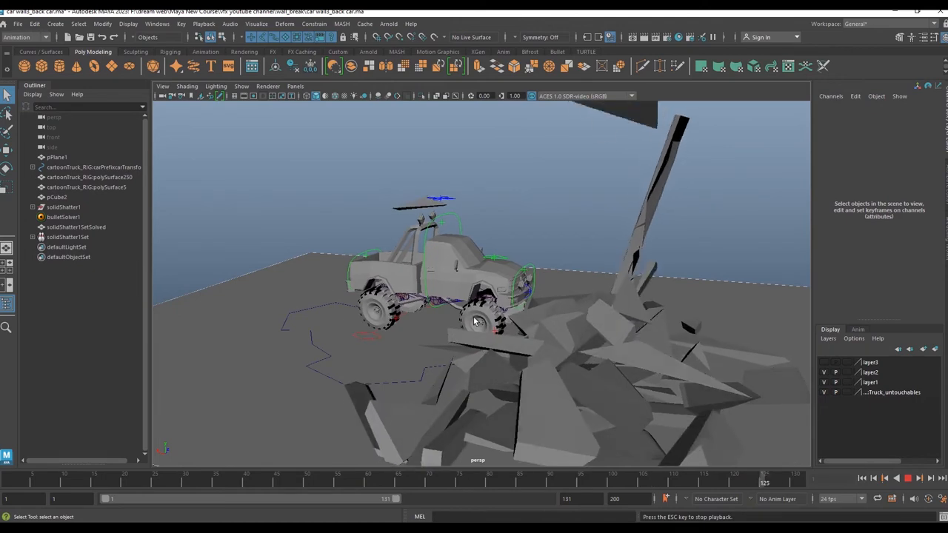
alt+drag(518, 324, 615, 345)
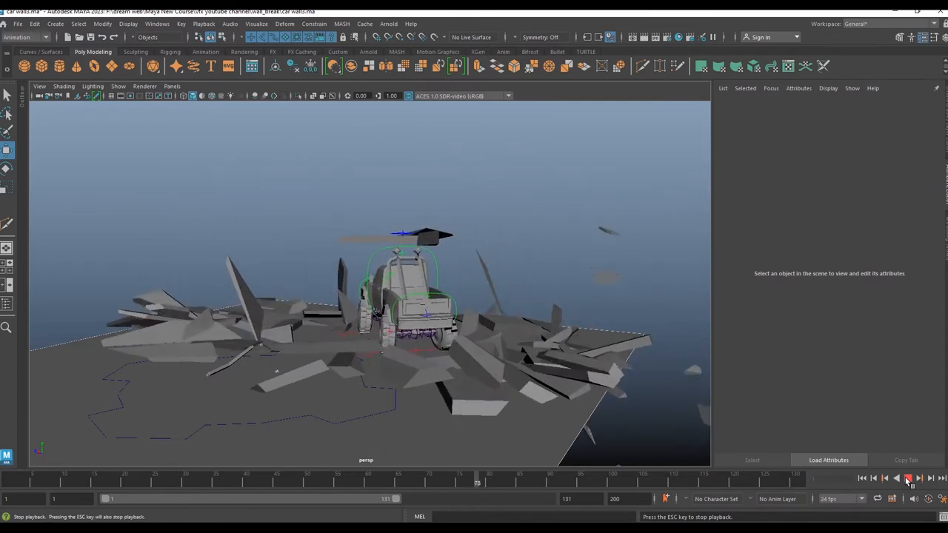
click(908, 480)
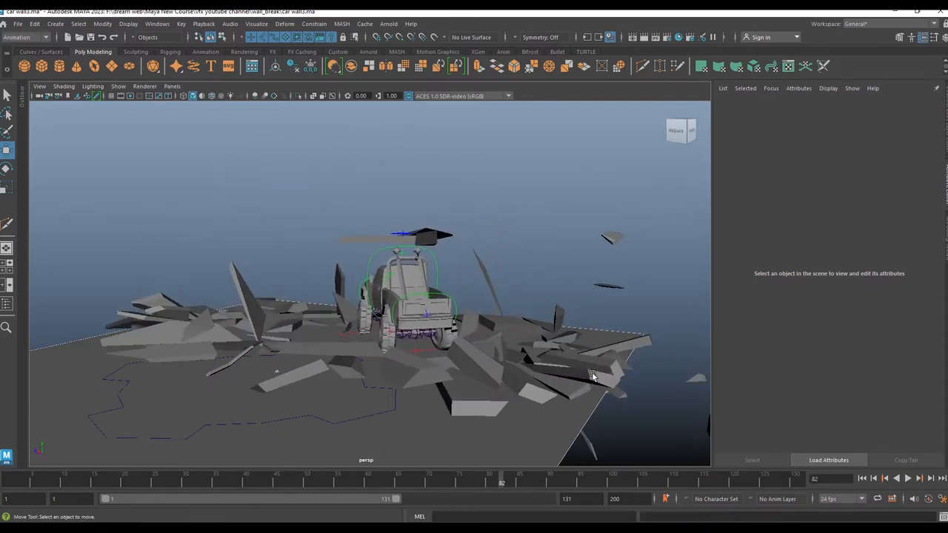
click(862, 479)
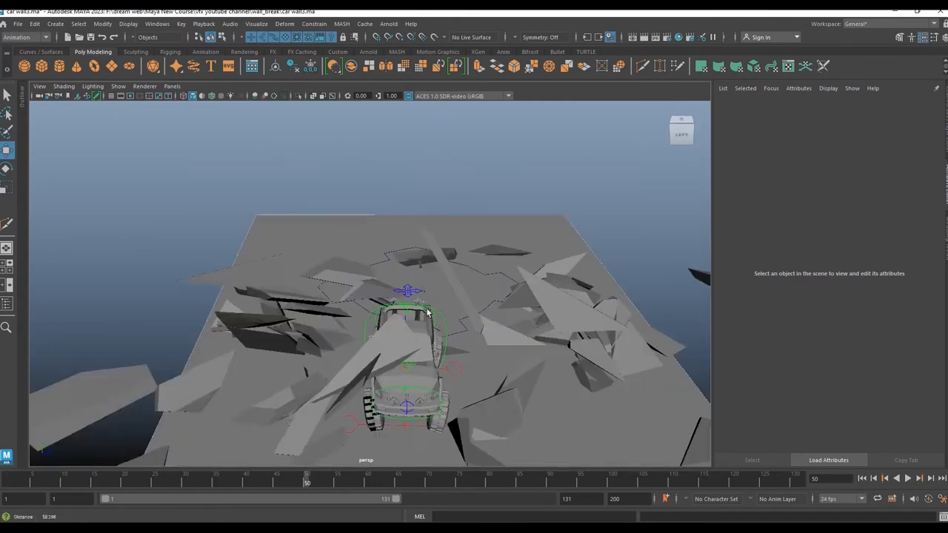
alt+middle_drag(427, 311, 434, 281)
alt+drag(434, 281, 406, 294)
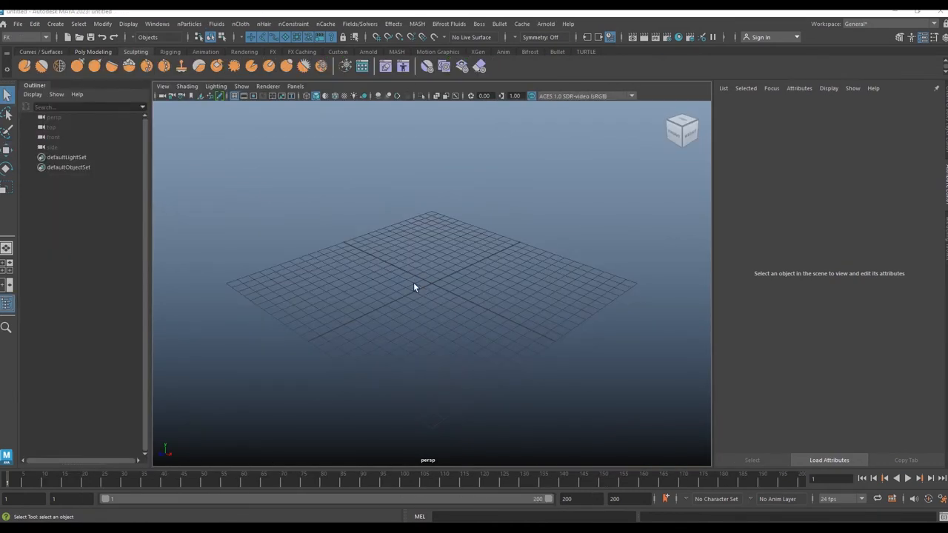
Step: Open the Plug-in Manager and check the bullet.mll plug-in's Loaded and Auto load options, then close it
click(162, 25)
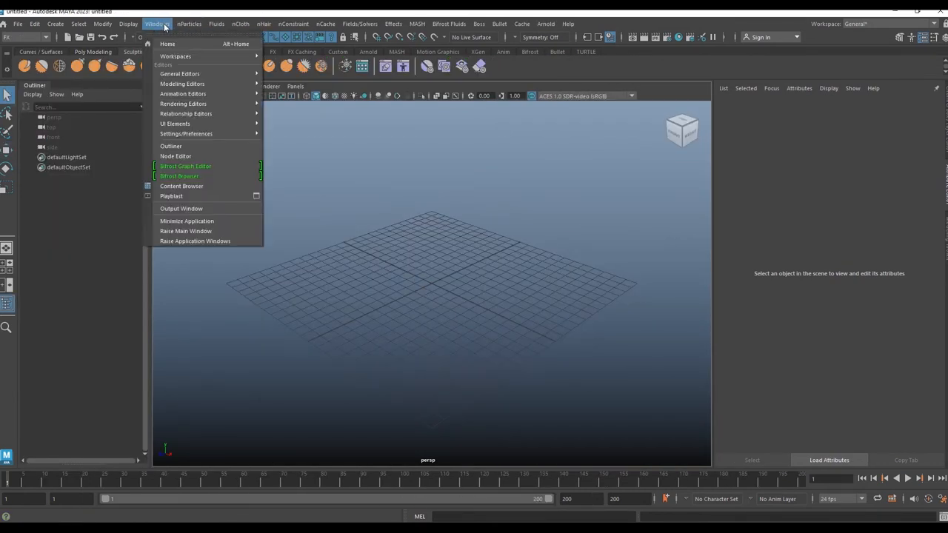
mouse_move(195, 134)
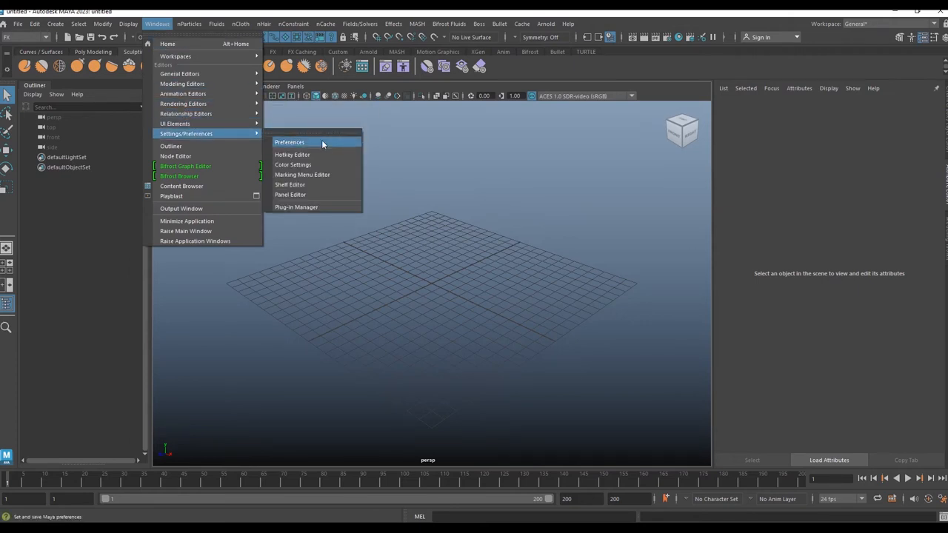
click(326, 207)
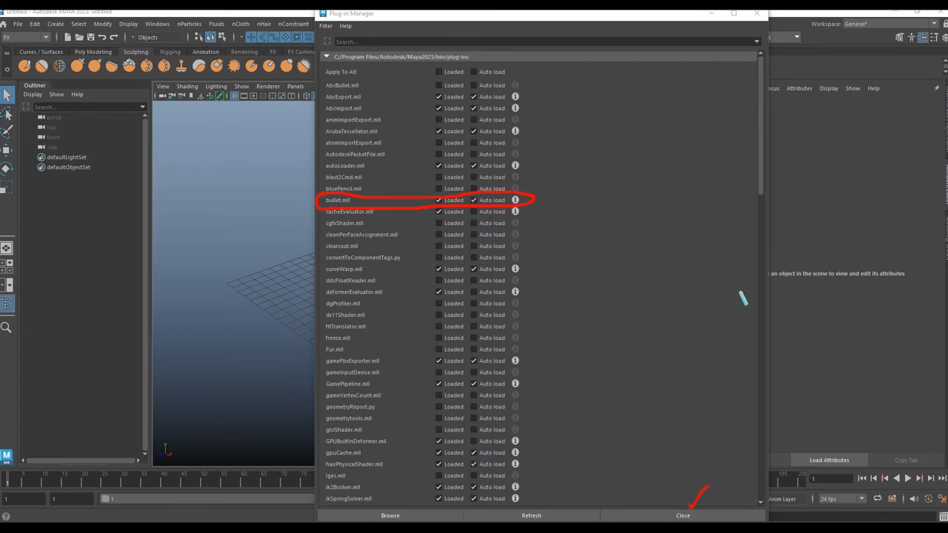
click(697, 515)
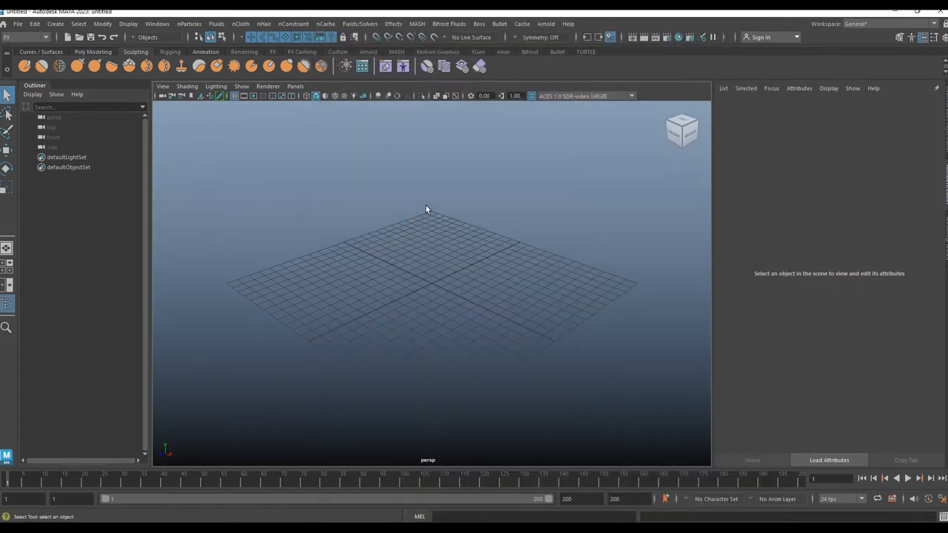
Step: Create a polygon plane and scale it up into a large ground plane
click(557, 51)
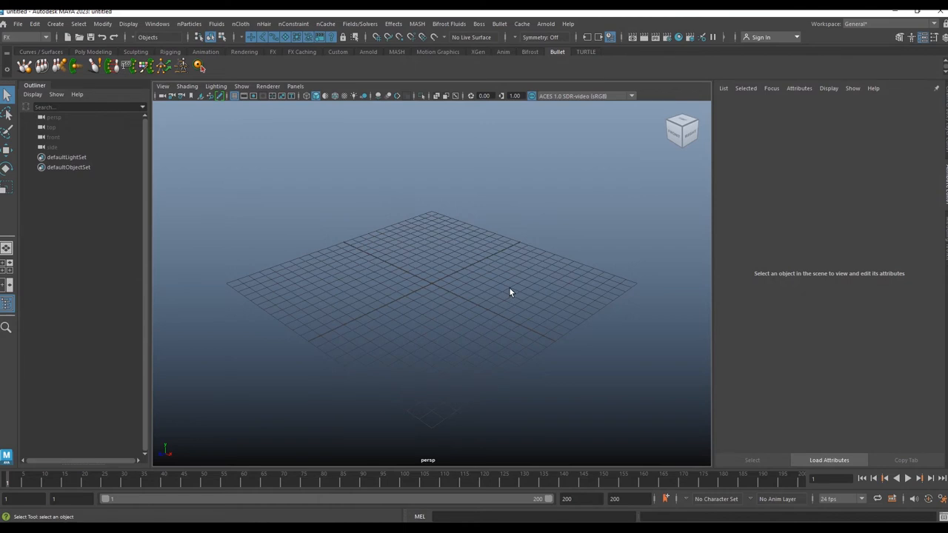
click(95, 52)
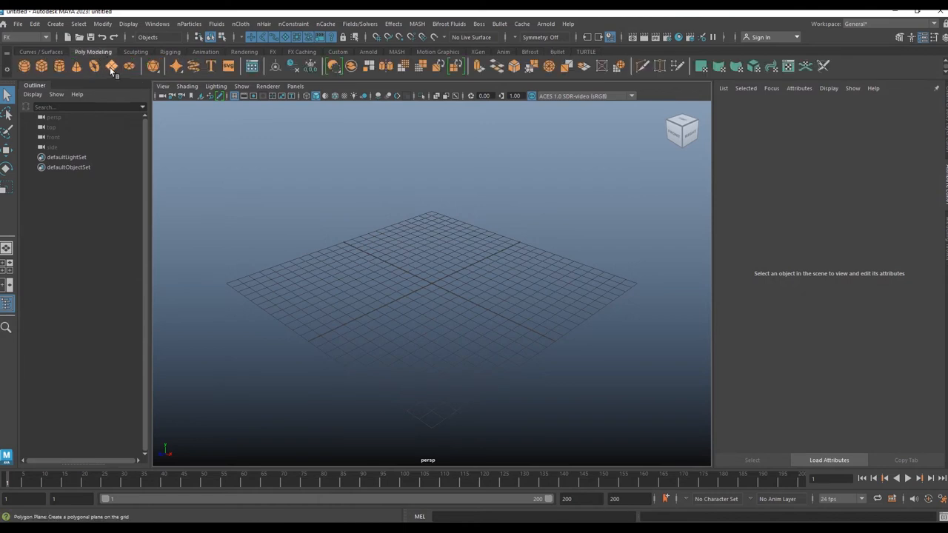
click(111, 65)
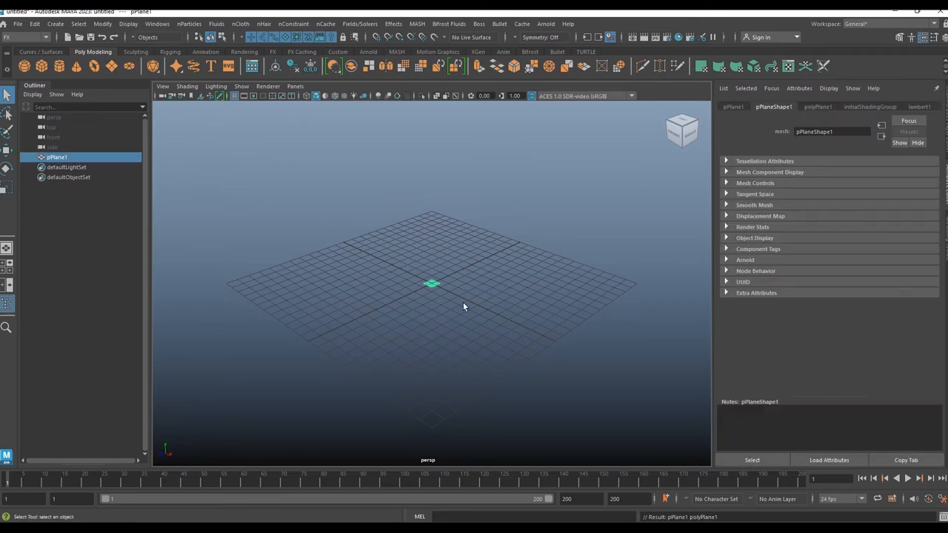
key(r)
drag(433, 285, 633, 251)
alt+drag(475, 307, 514, 297)
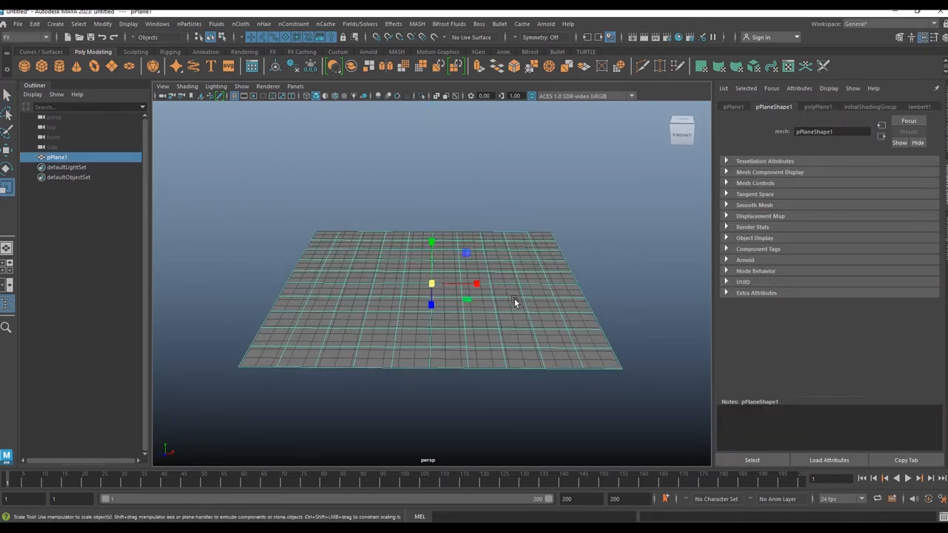
alt+right_drag(514, 298, 543, 370)
Step: Create a polygon cube and scale it taller and longer into a box for the wall
key(w)
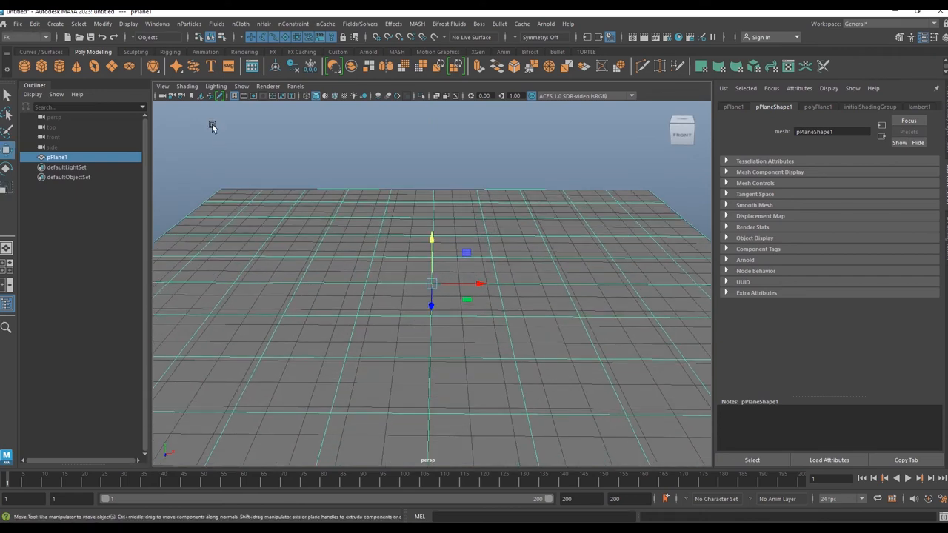
click(234, 97)
alt+right_drag(492, 282, 489, 294)
alt+middle_drag(489, 295, 472, 275)
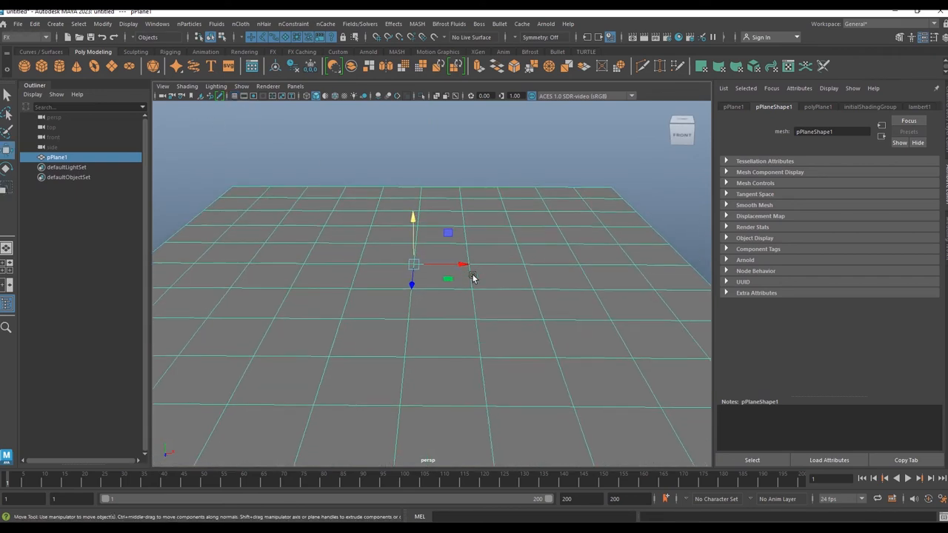
click(41, 67)
alt+drag(487, 288, 266, 290)
key(r)
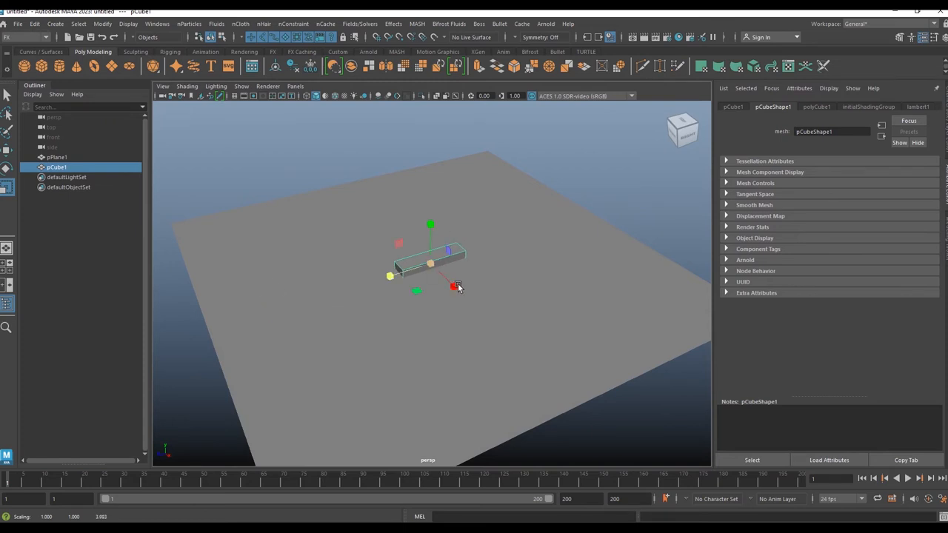
drag(454, 286, 433, 168)
drag(392, 278, 309, 275)
Step: Raise the box above the ground plane and shift it sideways
key(w)
alt+drag(422, 321, 508, 274)
drag(419, 228, 416, 207)
drag(467, 250, 359, 250)
alt+drag(407, 276, 380, 284)
alt+middle_drag(381, 283, 453, 342)
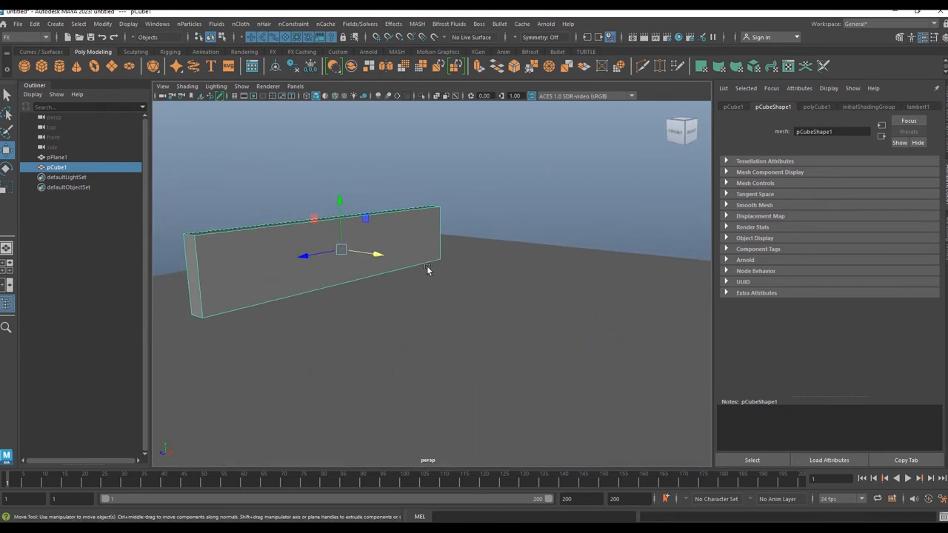
Step: Scale the box much taller and thinner so it forms a flat wall slab
scroll(406, 241, down, 1)
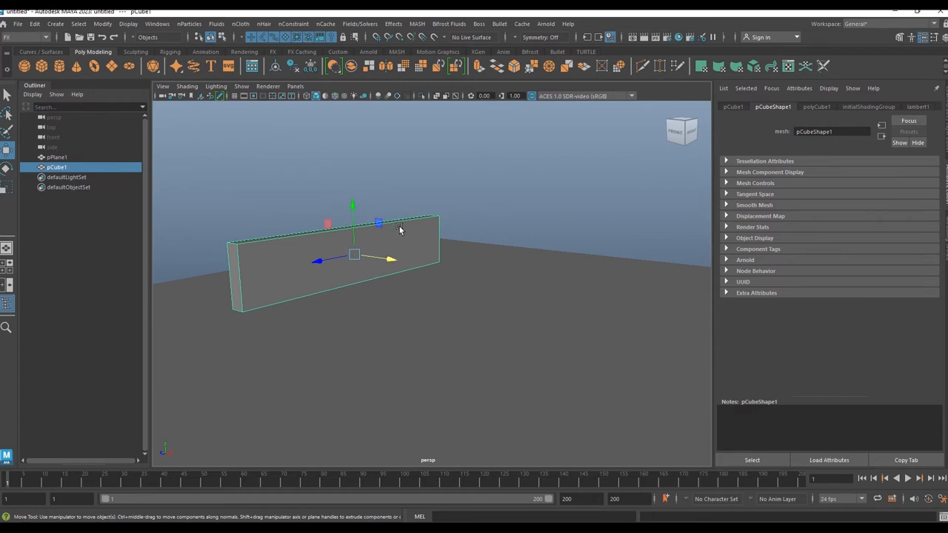
key(r)
drag(353, 208, 351, 122)
alt+drag(491, 311, 533, 321)
drag(340, 264, 313, 262)
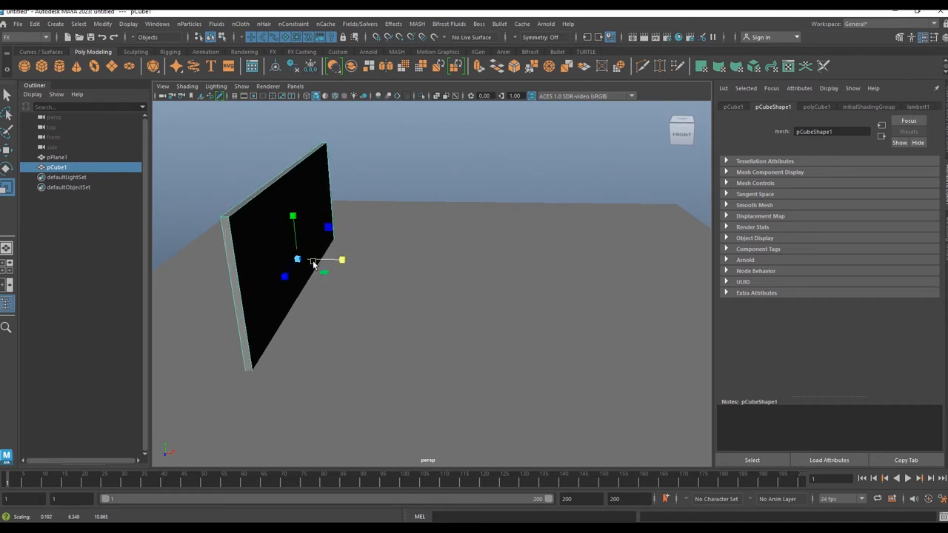
Step: Move the wall so it stands upright on the ground plane near its centre
key(w)
drag(295, 219, 289, 179)
scroll(337, 278, down, 4)
alt+drag(337, 278, 353, 260)
right_drag(330, 181, 294, 181)
drag(290, 152, 417, 200)
alt+drag(418, 200, 388, 212)
drag(352, 134, 353, 174)
mouse_move(435, 298)
alt+mouse_down()
mouse_move(383, 305)
mouse_move(431, 306)
alt+mouse_up()
mouse_move(359, 207)
right_down()
mouse_move(407, 195)
mouse_move(354, 194)
right_up()
drag(381, 229, 432, 235)
alt+drag(490, 302, 451, 273)
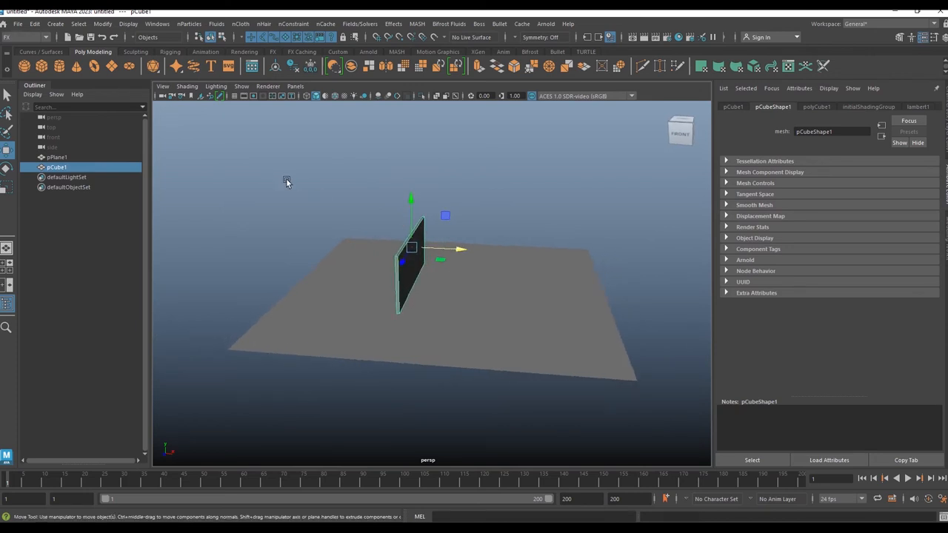
Step: Create a polygon sphere and move it up off the ground beside the wall
click(24, 66)
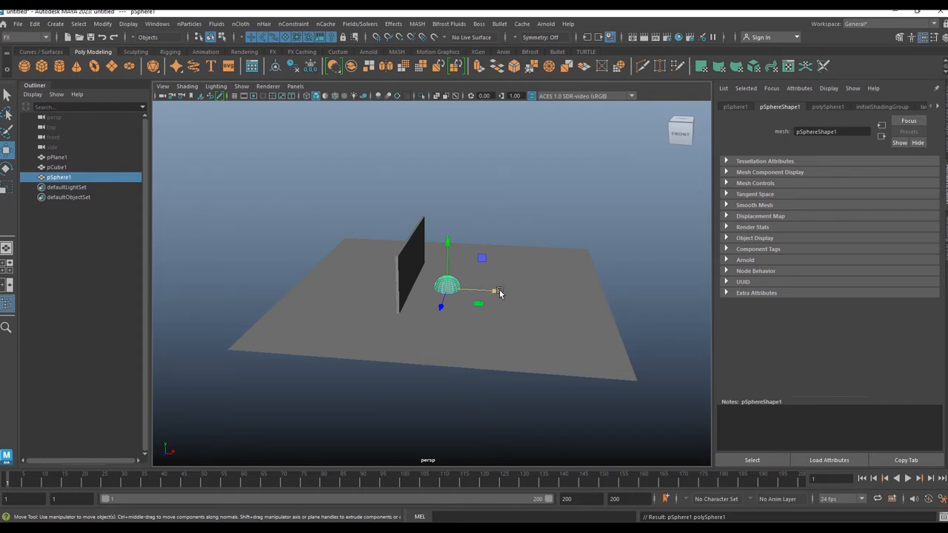
drag(500, 294, 523, 294)
drag(490, 232, 496, 214)
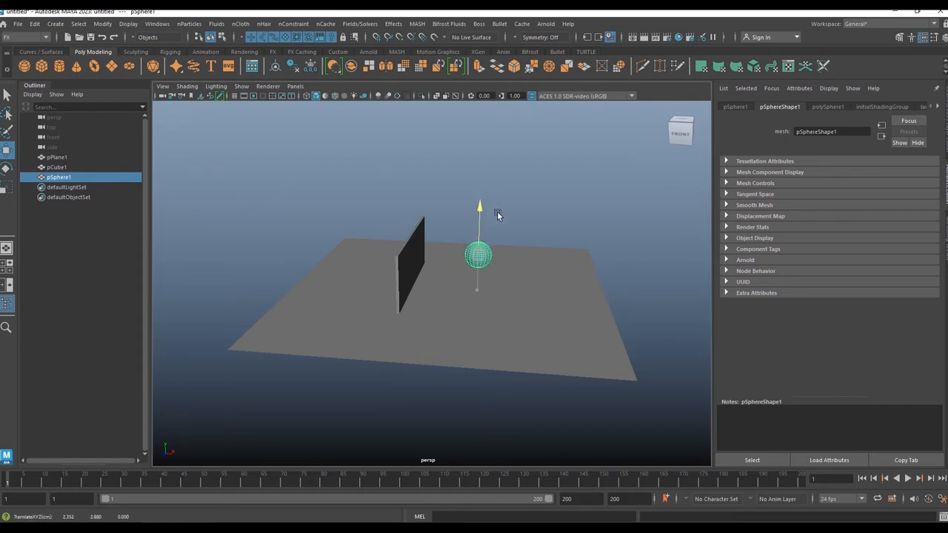
alt+drag(511, 271, 392, 266)
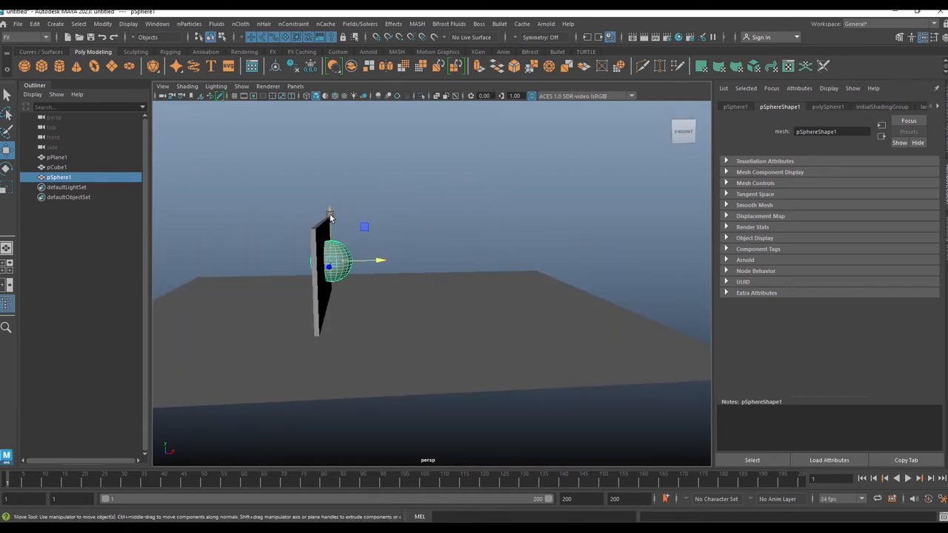
drag(362, 265, 516, 313)
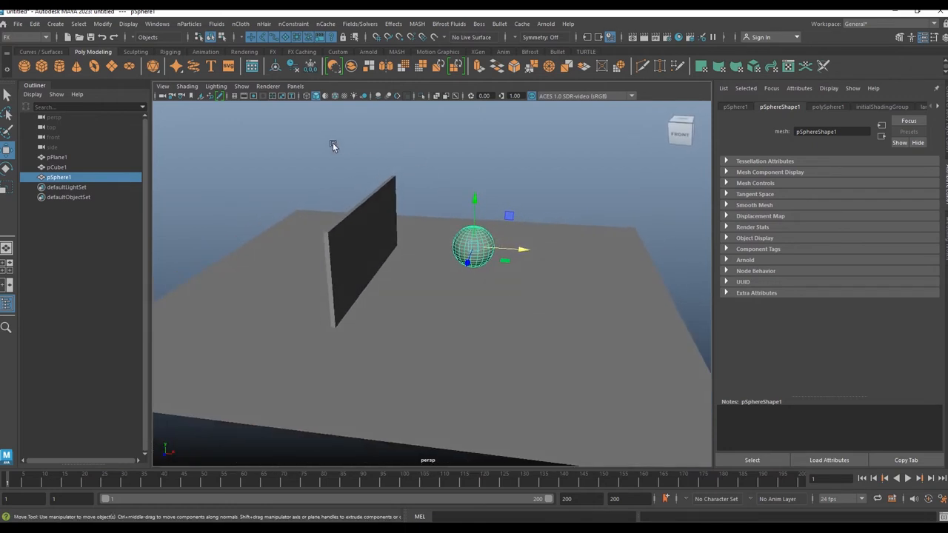
Step: Select the plane, wall and sphere, freeze their transformations and delete their construction history
drag(310, 147, 604, 346)
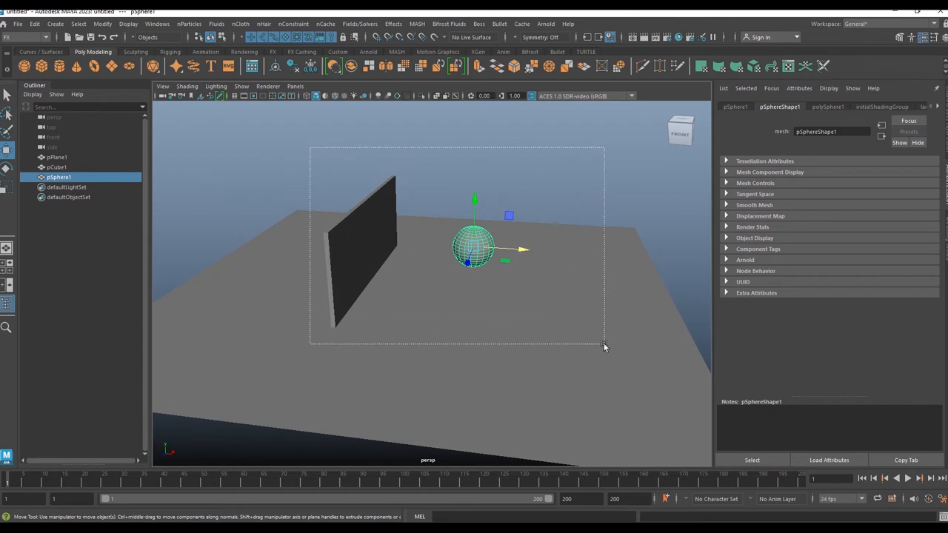
drag(604, 345, 604, 345)
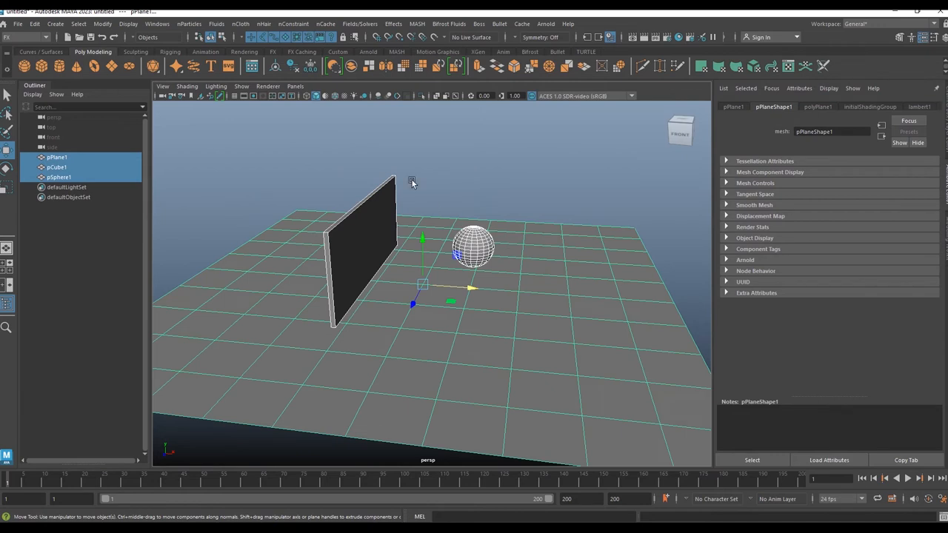
click(311, 67)
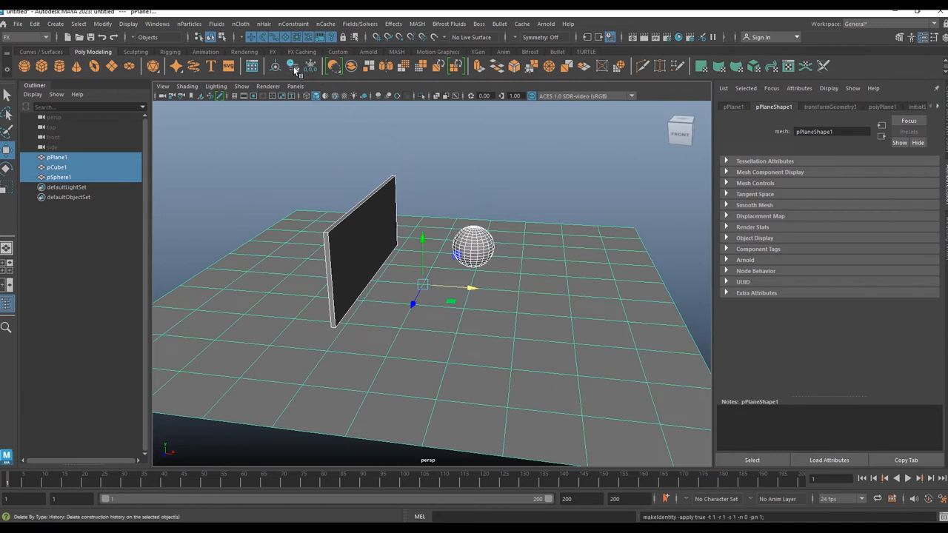
click(295, 69)
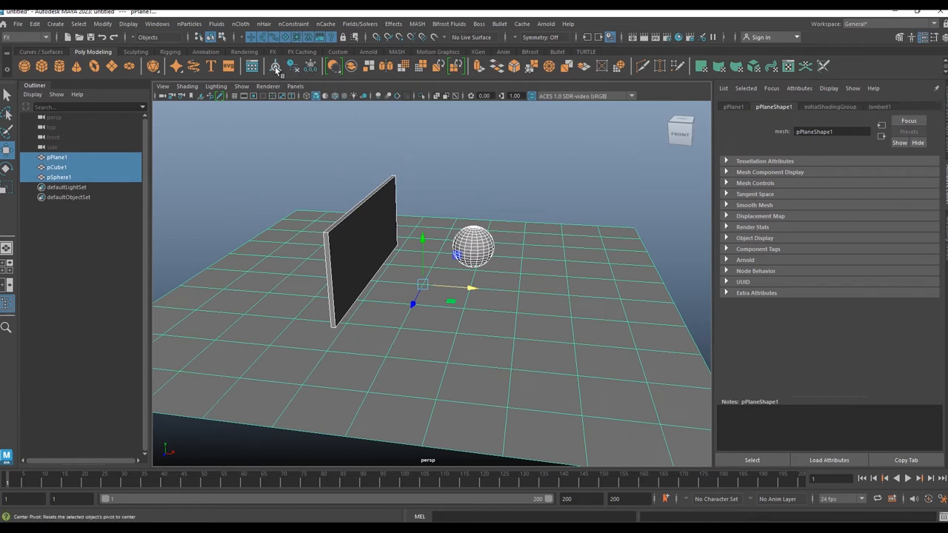
click(522, 187)
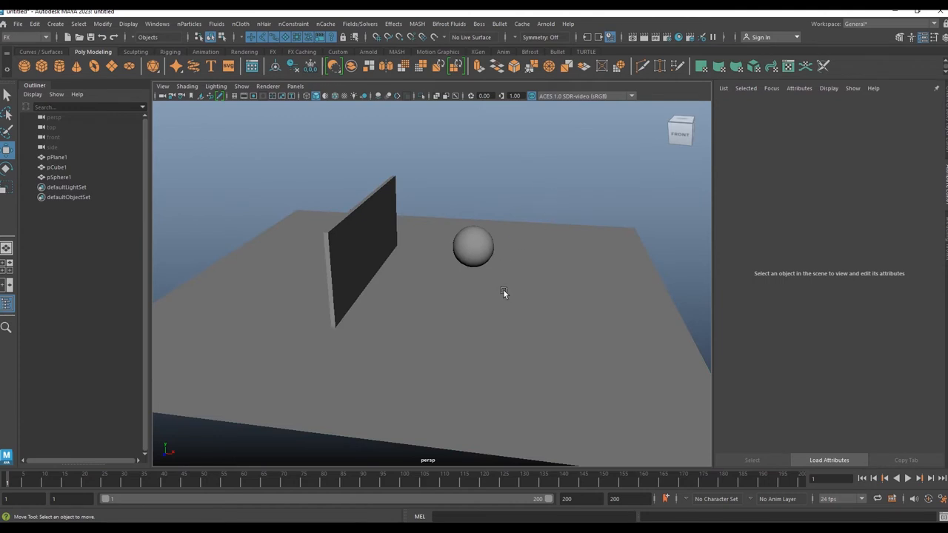
Step: Switch to the front view and inspect the wall and sphere positions
scroll(465, 277, down, 5)
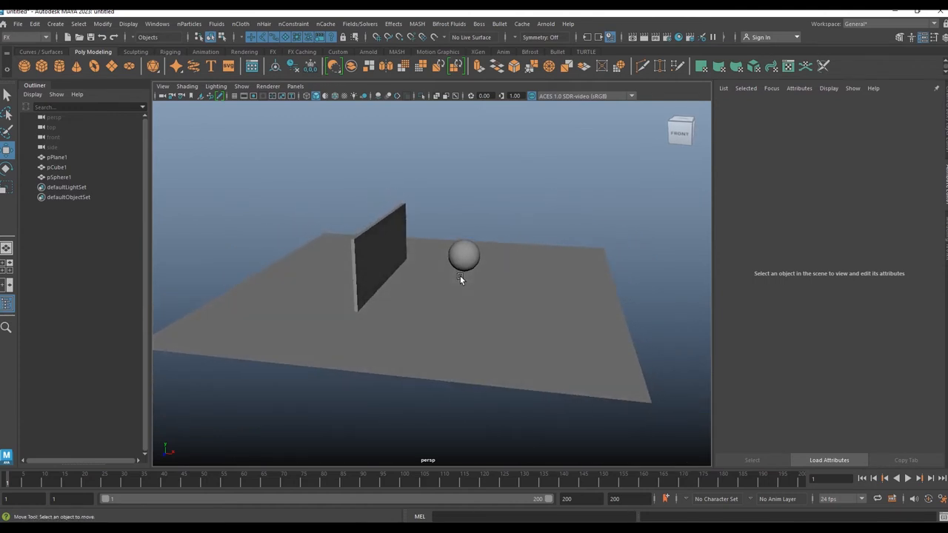
click(400, 220)
alt+drag(394, 240, 408, 310)
key(space)
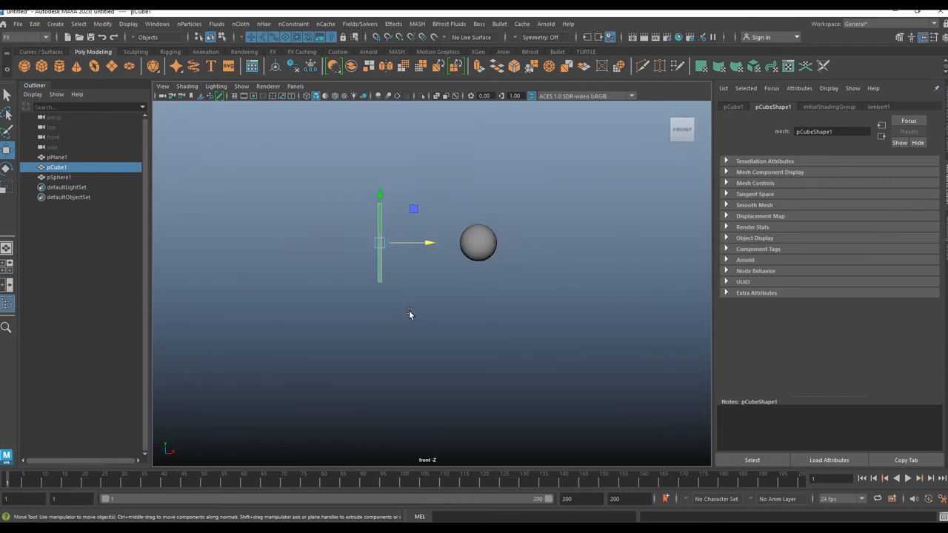
drag(556, 293, 522, 326)
scroll(351, 311, up, 6)
alt+middle_drag(351, 311, 456, 300)
scroll(456, 300, up, 2)
click(437, 257)
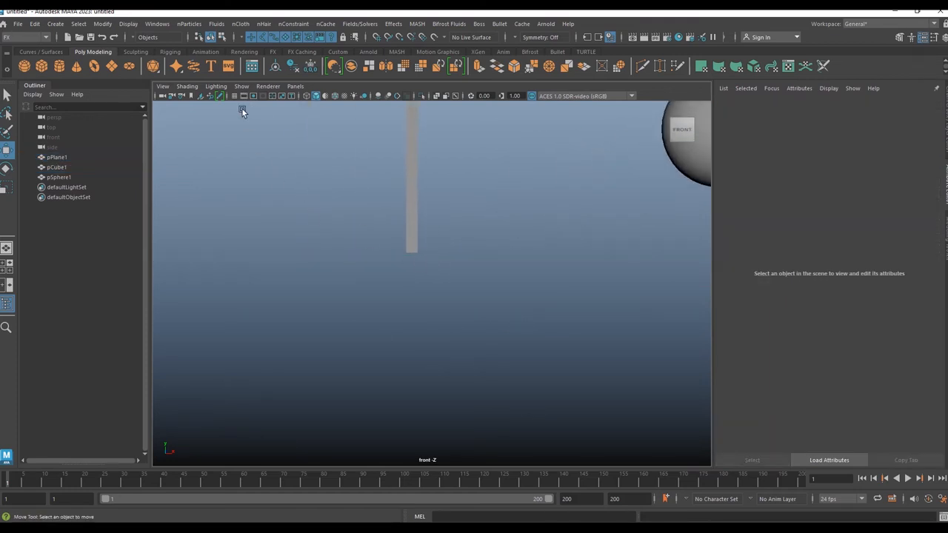
Step: Nudge the wall slightly downward in the front view so its base sits on the ground plane
click(334, 95)
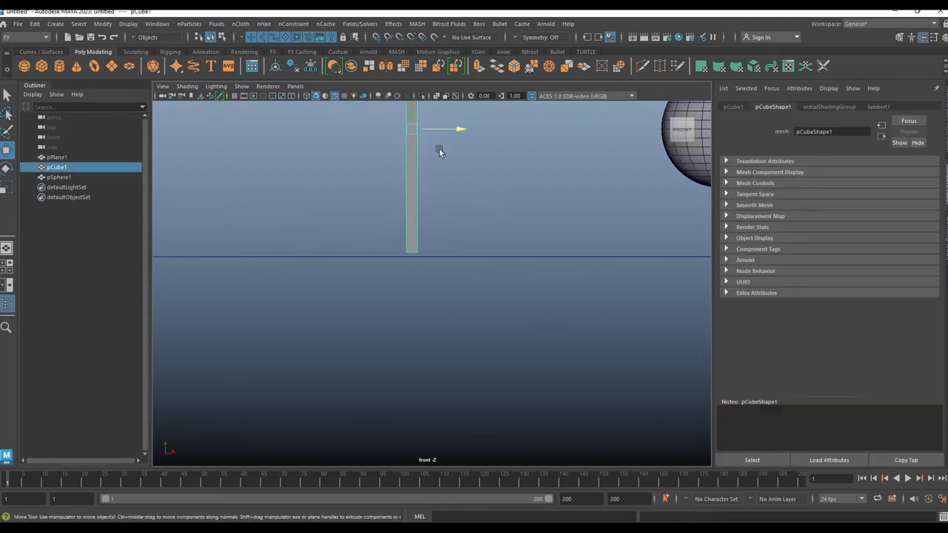
drag(412, 115, 411, 120)
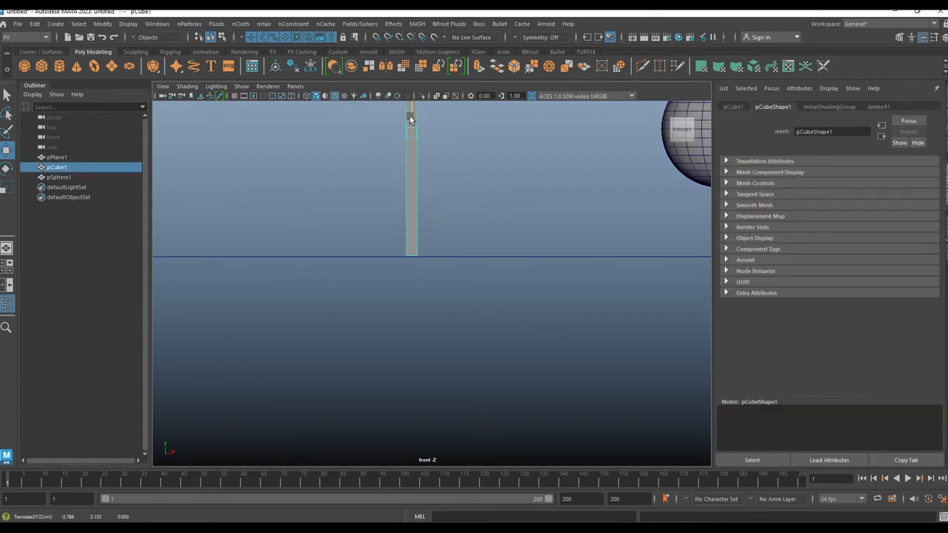
scroll(482, 203, down, 5)
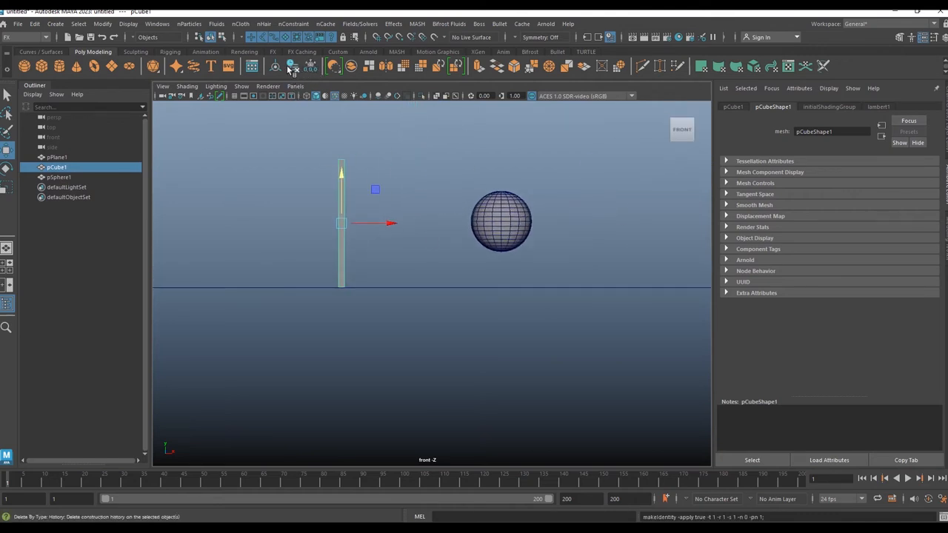
Step: Return to the perspective view, select the wall, and open the Shatter effect options with settings reset to defaults
key(space)
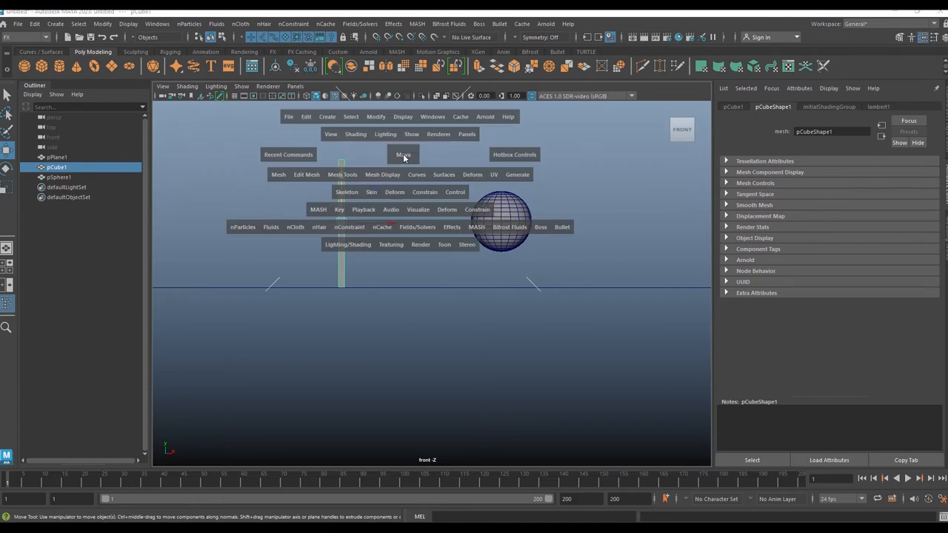
click(404, 126)
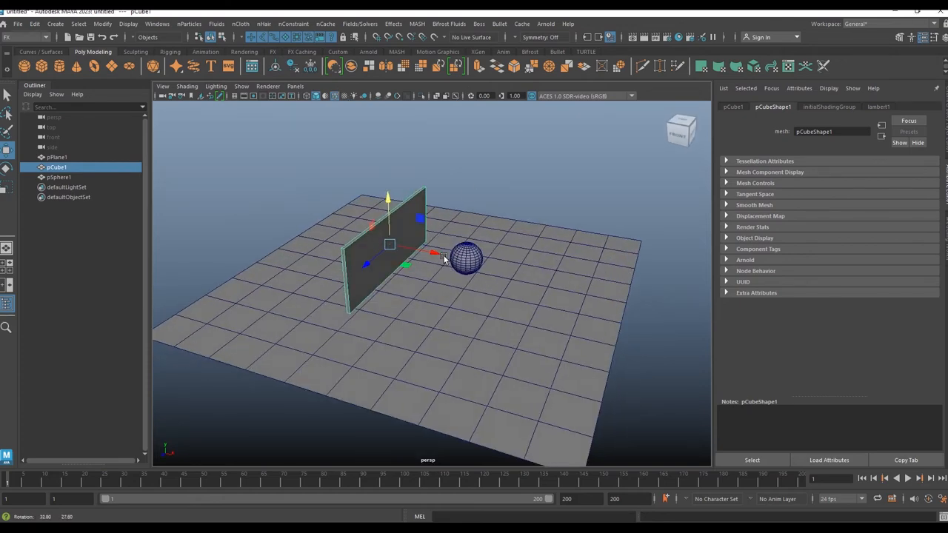
alt+drag(470, 185, 475, 173)
scroll(475, 173, up, 4)
alt+middle_drag(470, 295, 480, 272)
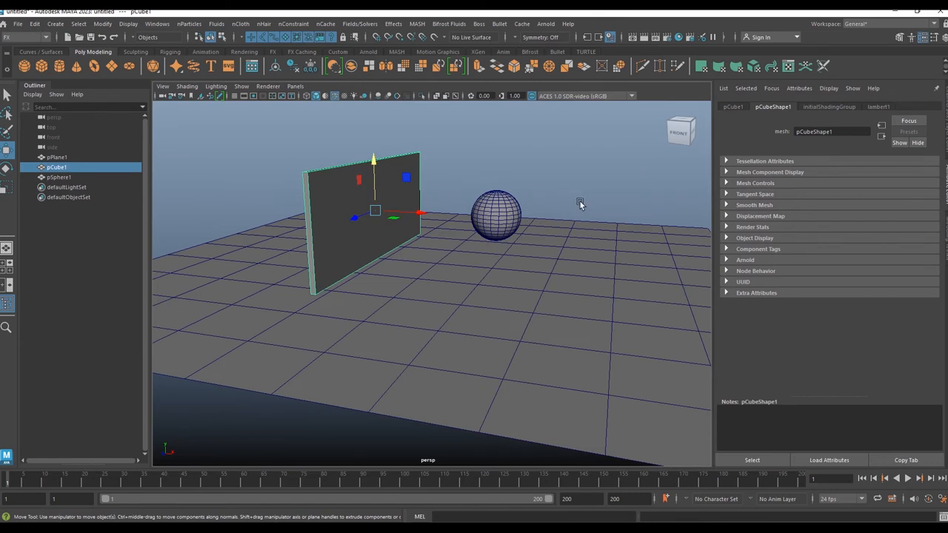
click(454, 161)
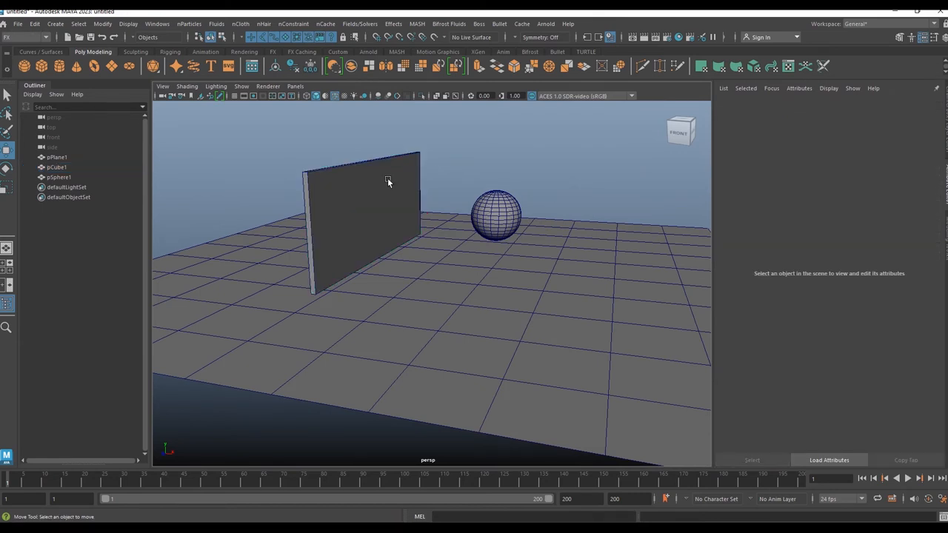
click(390, 173)
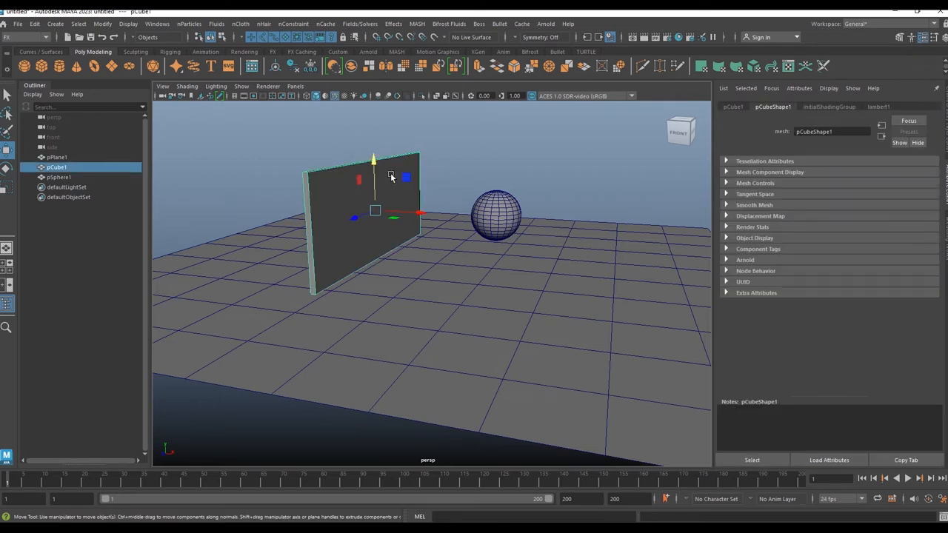
click(396, 25)
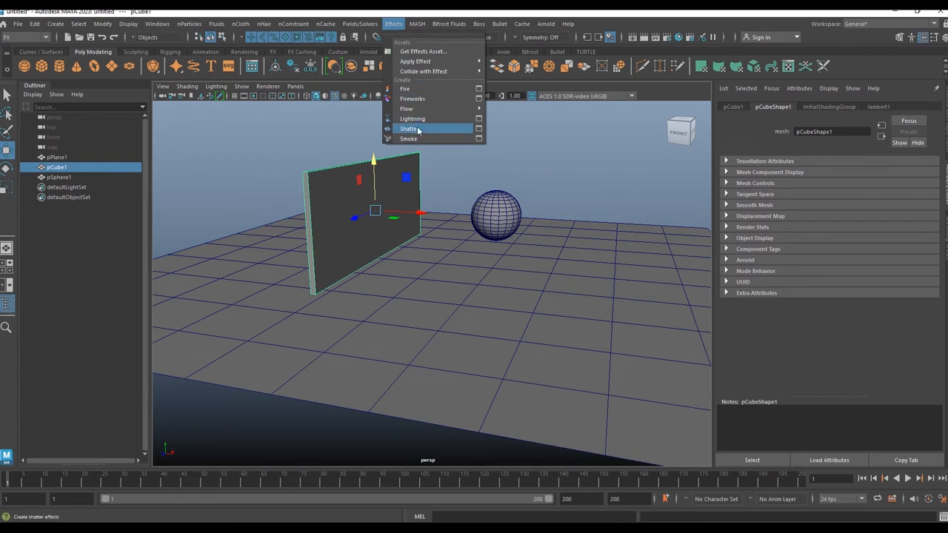
click(478, 128)
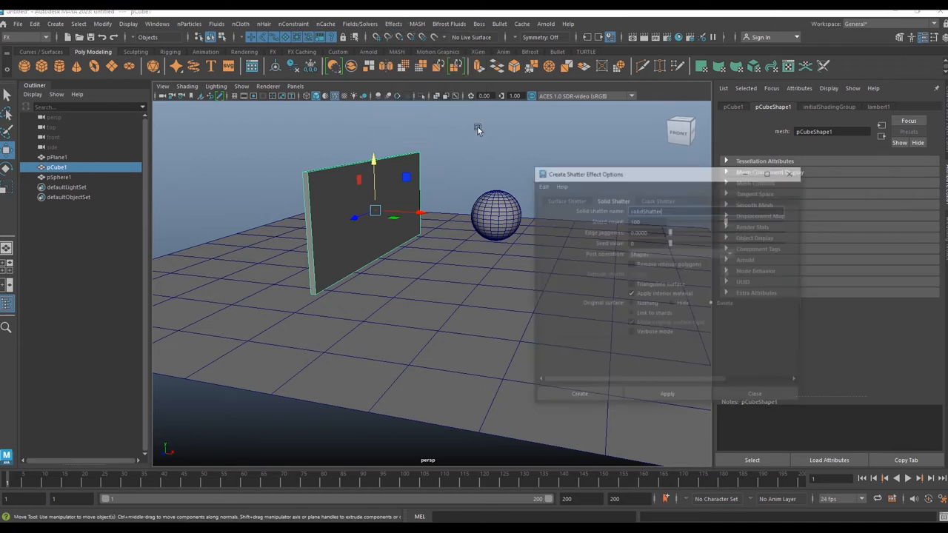
click(542, 186)
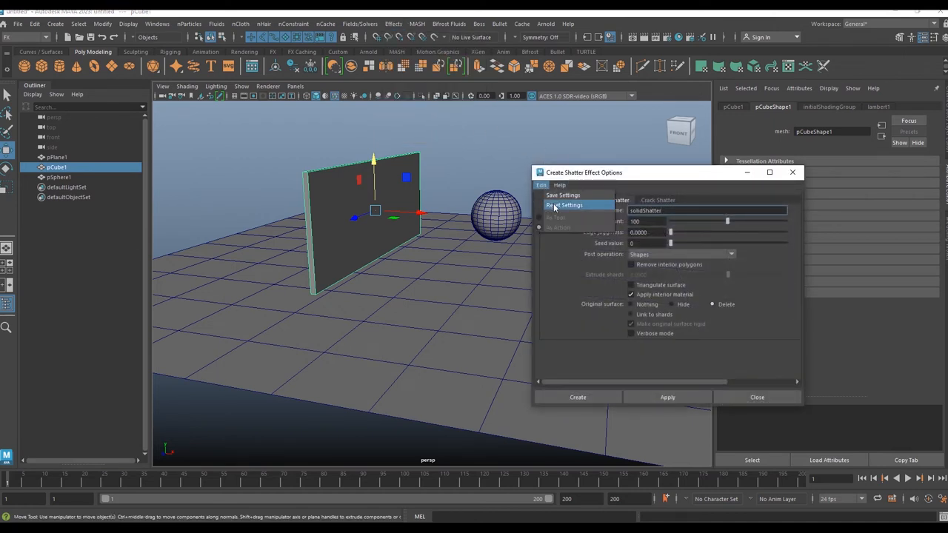
click(570, 205)
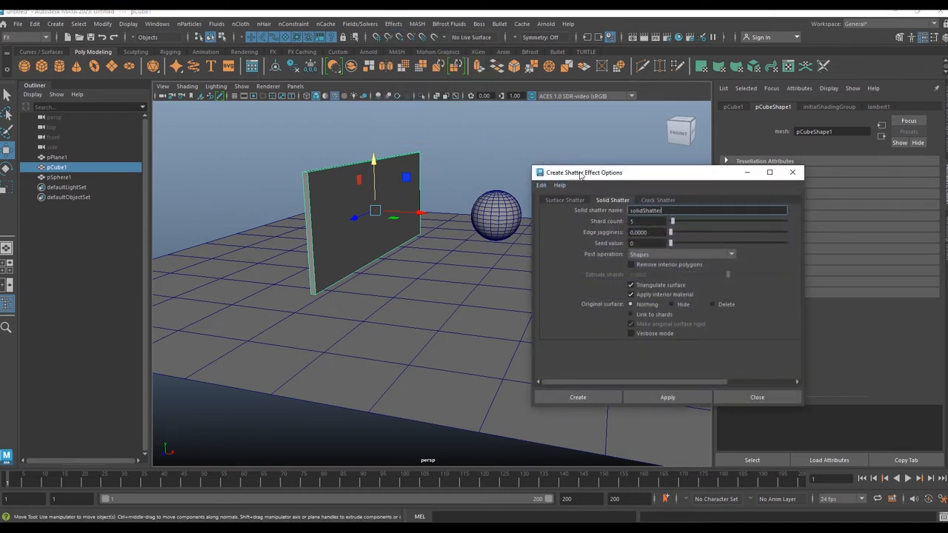
click(542, 186)
click(561, 206)
Step: Look through the shatter types, then on the Solid Shatter tab set the shard count to 100
click(565, 201)
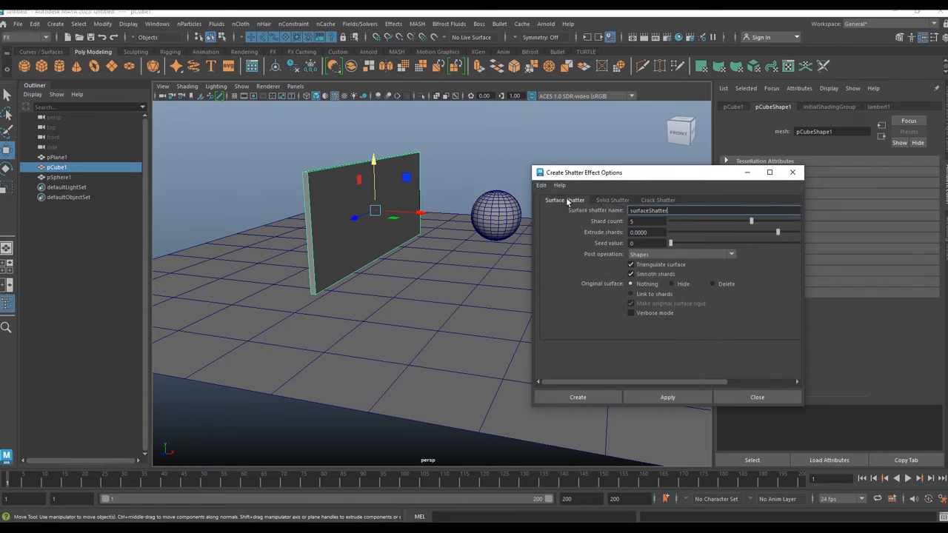
click(658, 200)
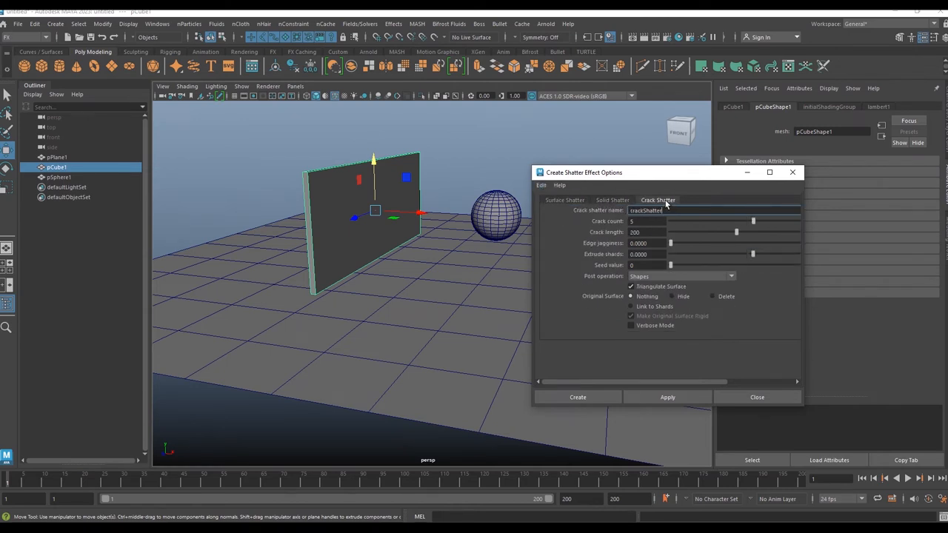
click(611, 200)
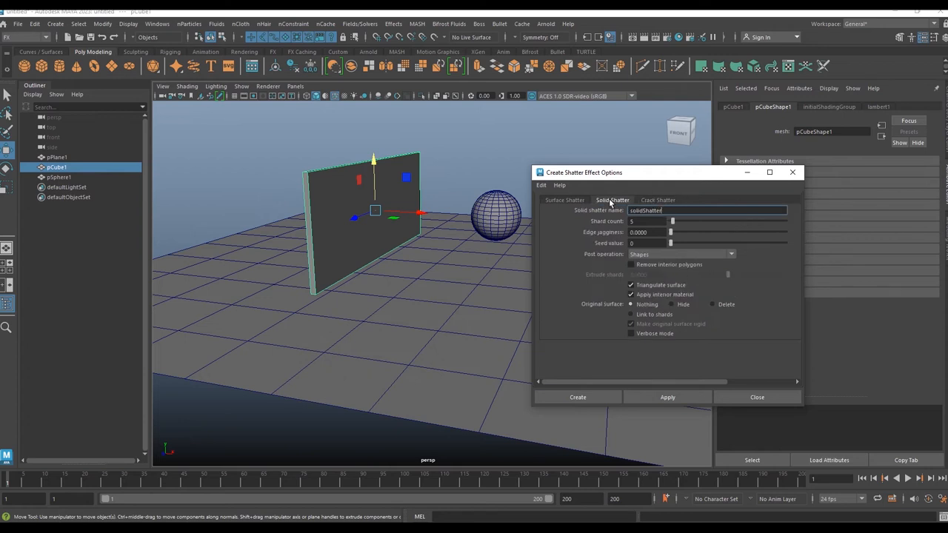
double_click(642, 220)
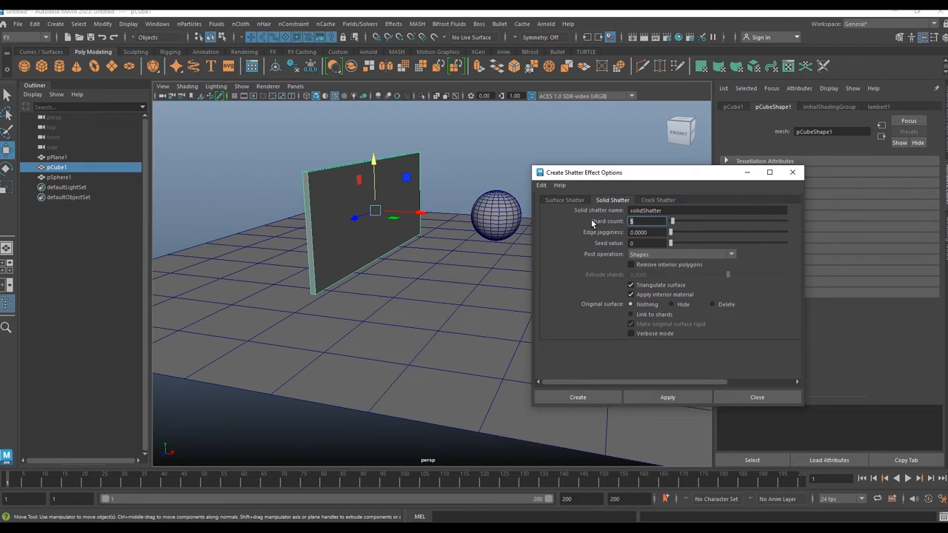
text(100)
key(Return)
Step: Keep Shapes as post operation, turn off Triangulate surface, set original surface to Delete, and apply the solid shatter
click(650, 254)
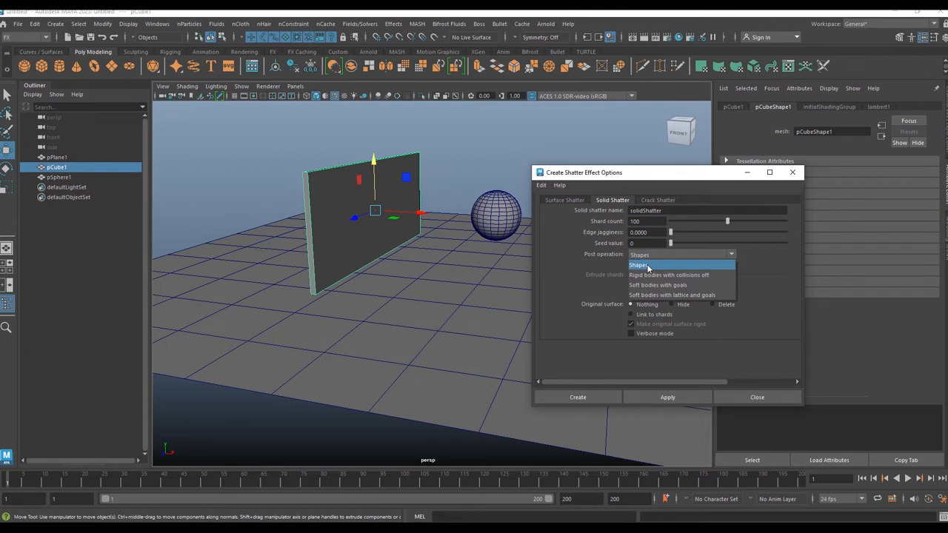
click(646, 266)
click(631, 286)
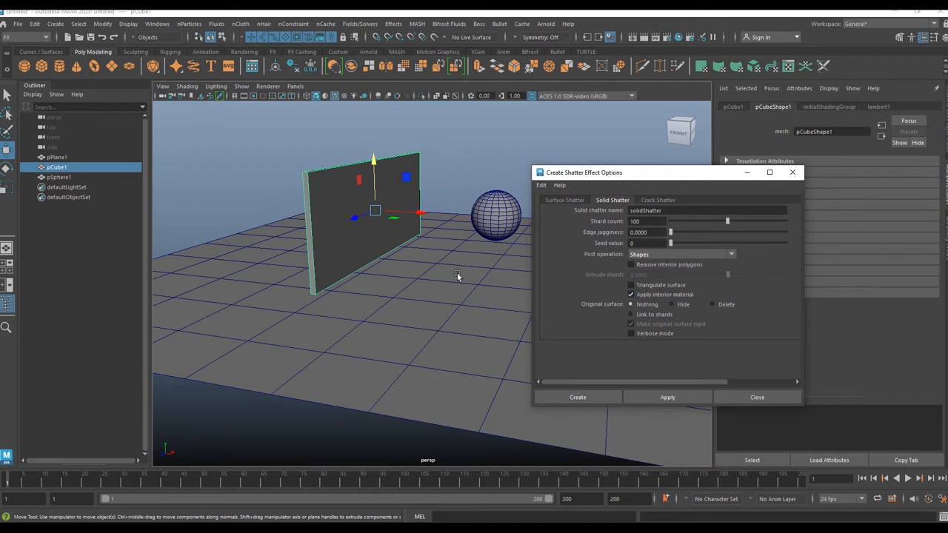
click(726, 304)
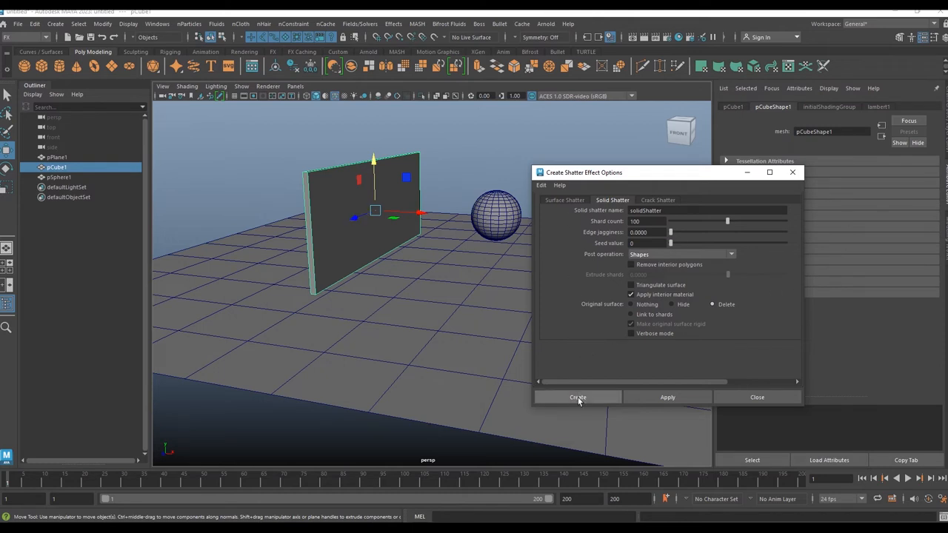
click(670, 397)
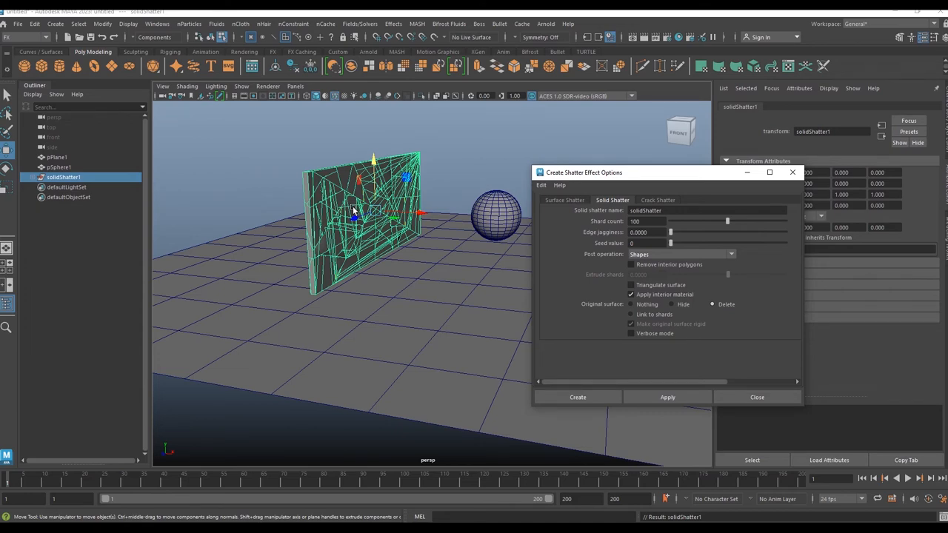
Step: Close the Shatter effect options dialog
alt+drag(352, 206, 392, 203)
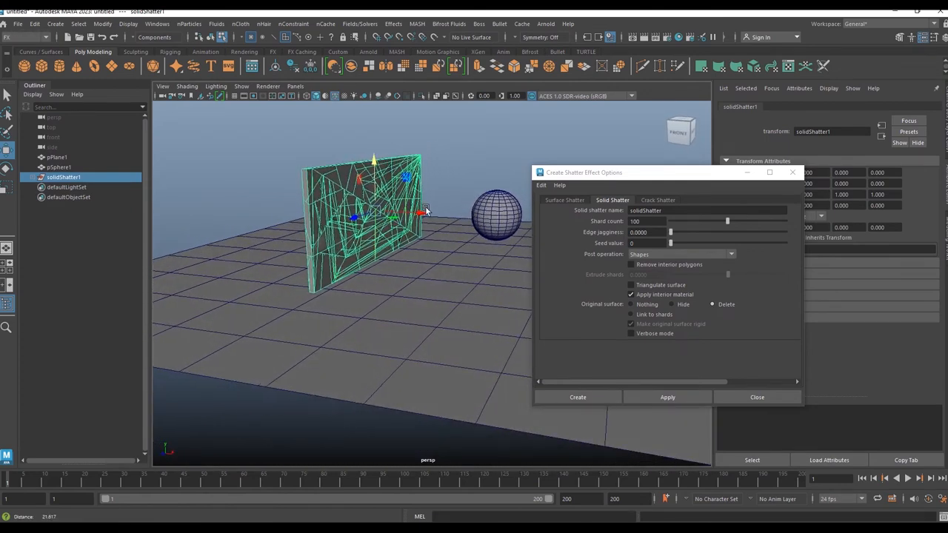
alt+right_drag(423, 205, 438, 237)
alt+middle_drag(439, 237, 432, 250)
scroll(434, 251, down, 1)
click(779, 397)
alt+right_drag(488, 267, 456, 265)
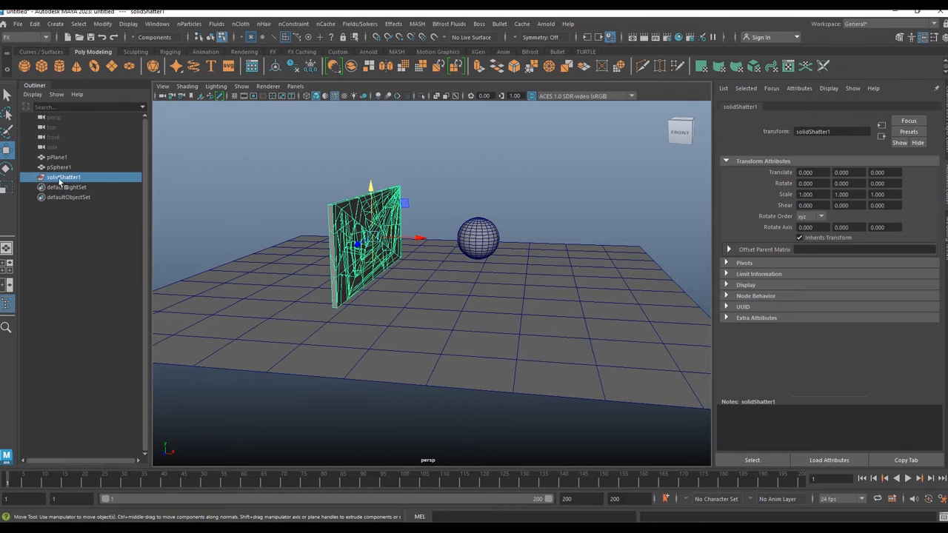
Step: Expand and collapse the solidShatter1 group in the Outliner to inspect its shards, then deselect
click(35, 178)
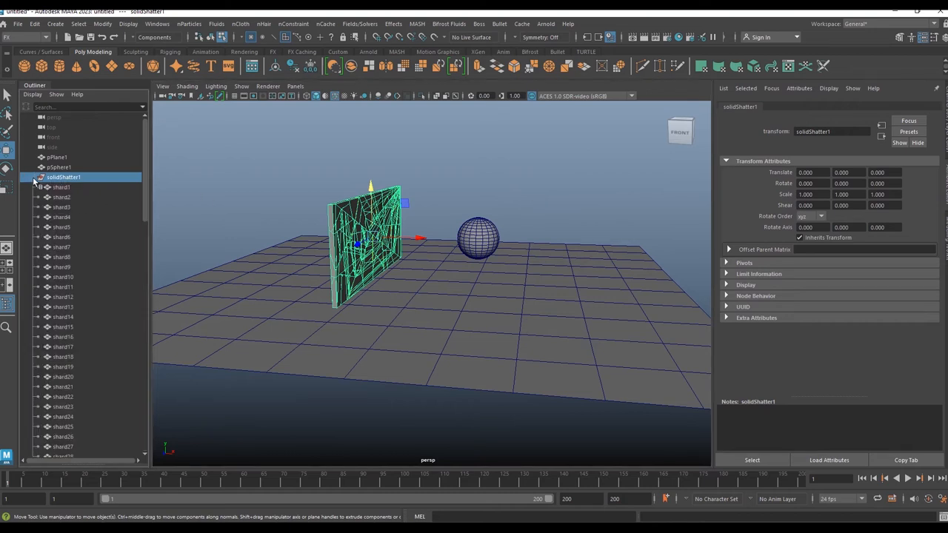
click(34, 178)
click(35, 178)
click(35, 178)
click(565, 210)
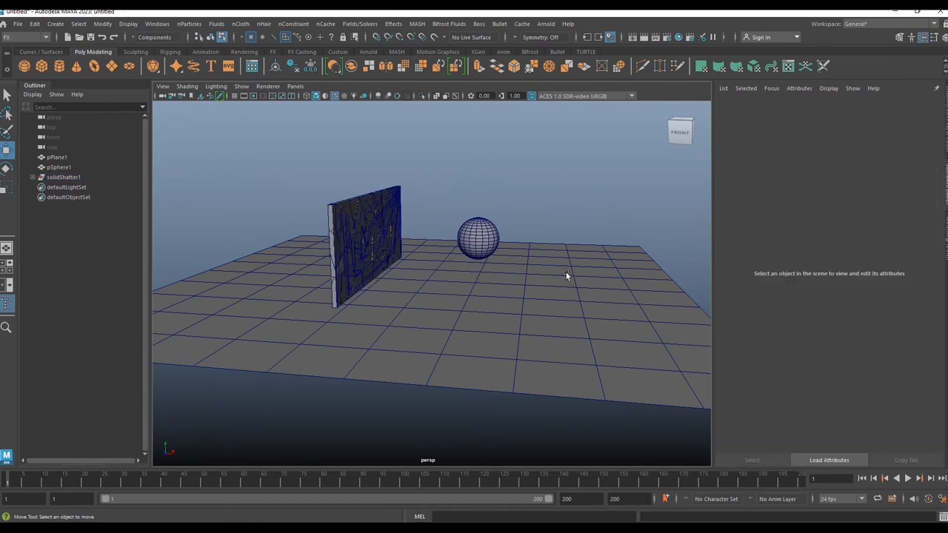
Step: Select the ground plane and make it a Bullet passive rigid body, tearing off the Bullet menu
right_drag(562, 260, 609, 194)
click(558, 291)
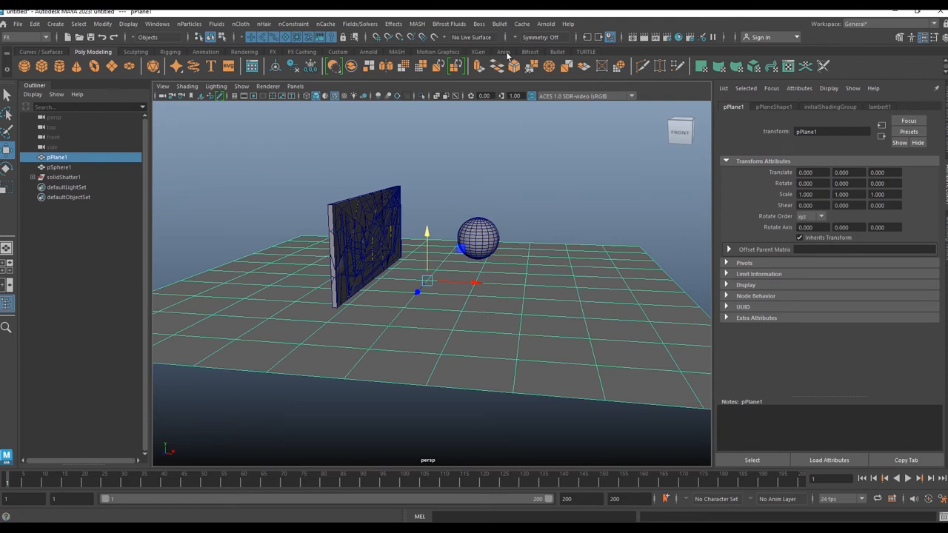
click(558, 51)
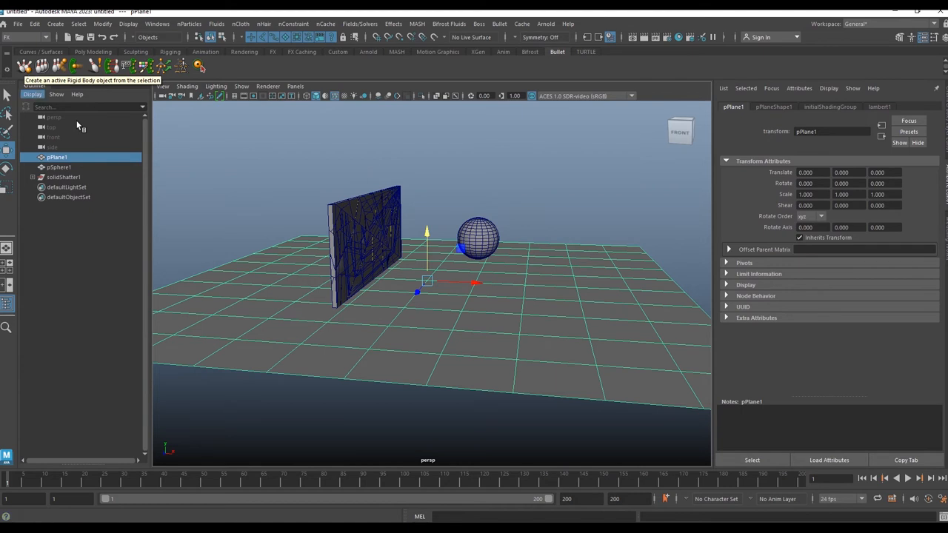
click(555, 237)
drag(550, 212, 552, 310)
drag(548, 216, 559, 282)
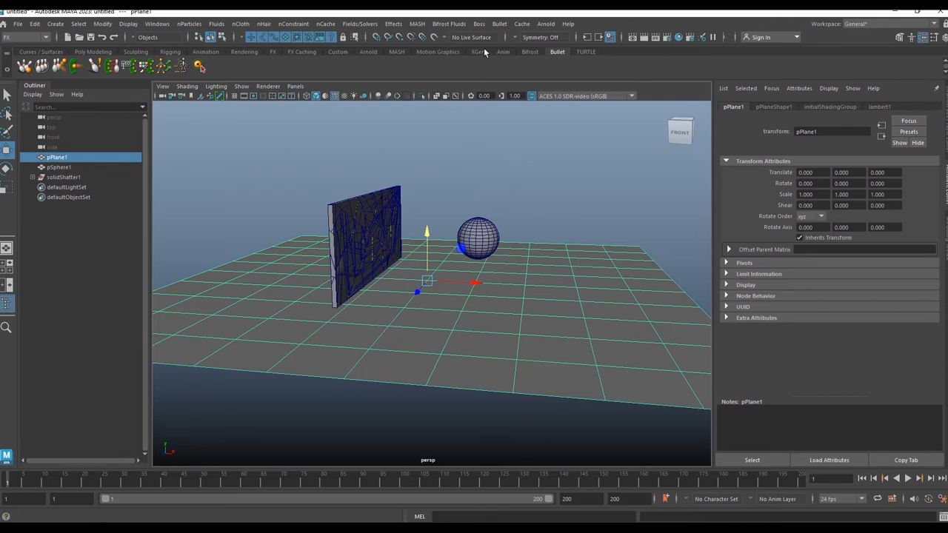
click(500, 24)
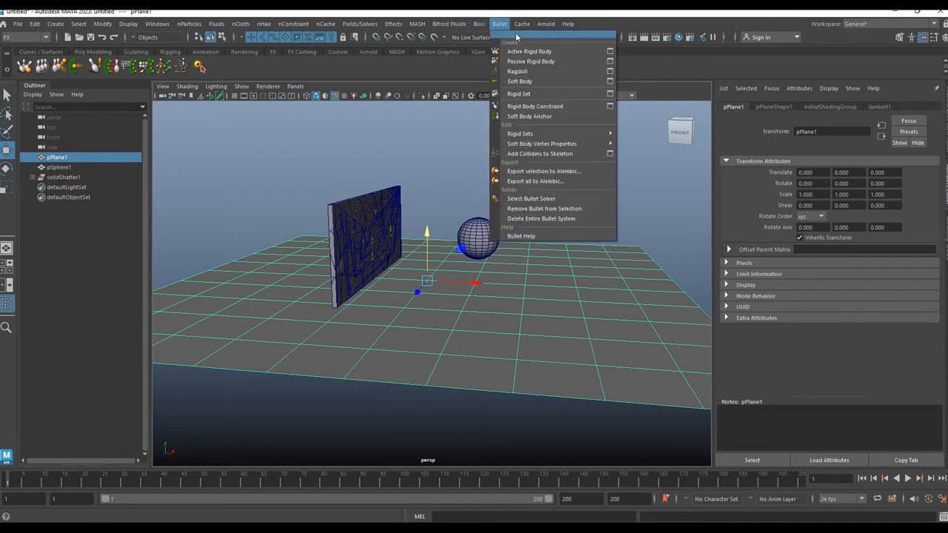
click(551, 31)
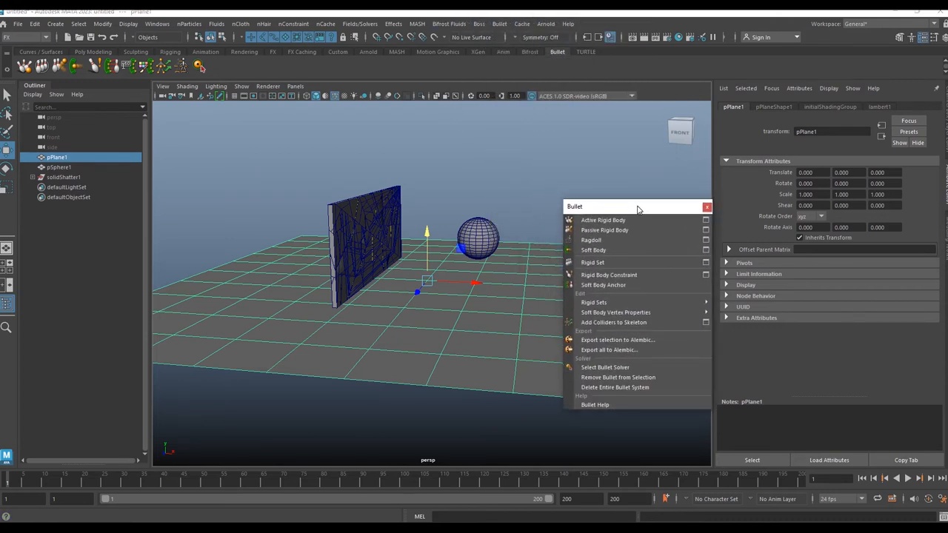
click(608, 231)
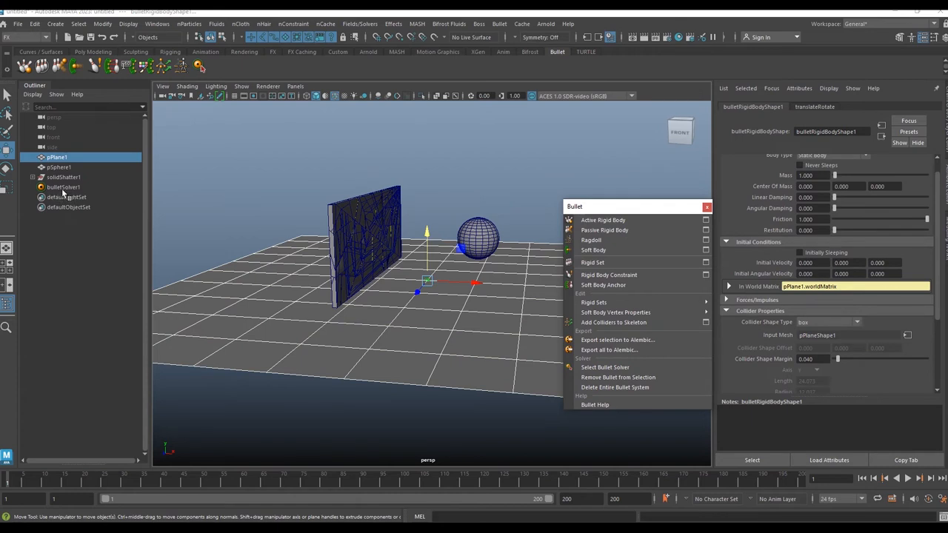
Step: Select the sphere and make it a Bullet active rigid body
click(503, 217)
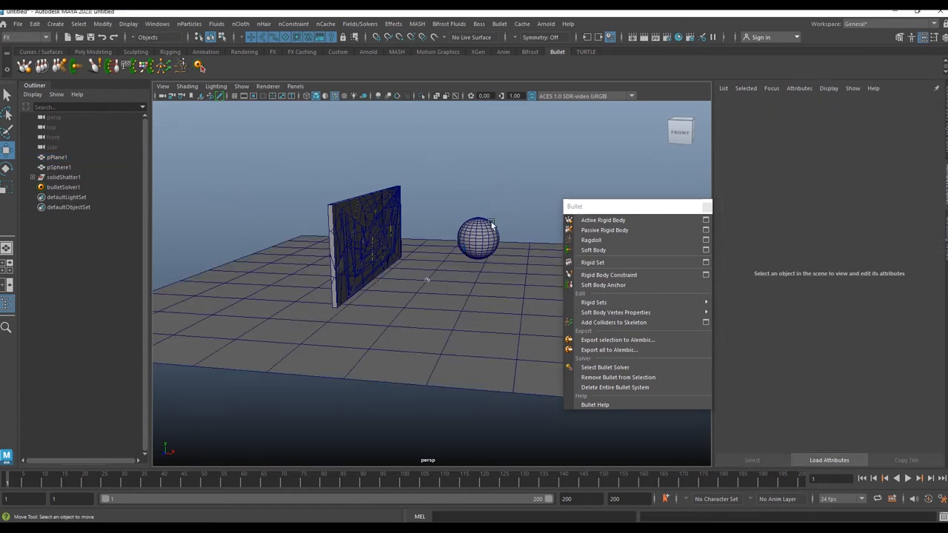
click(483, 224)
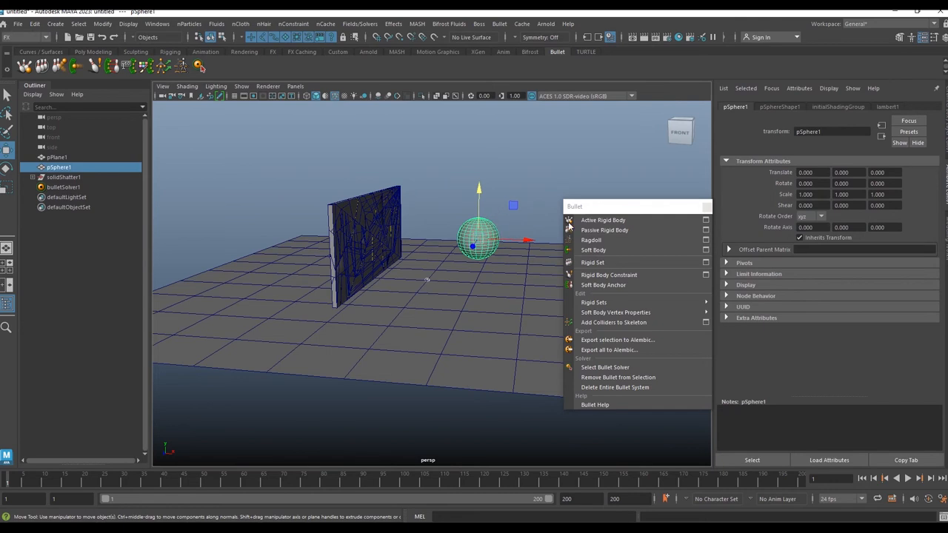
click(602, 220)
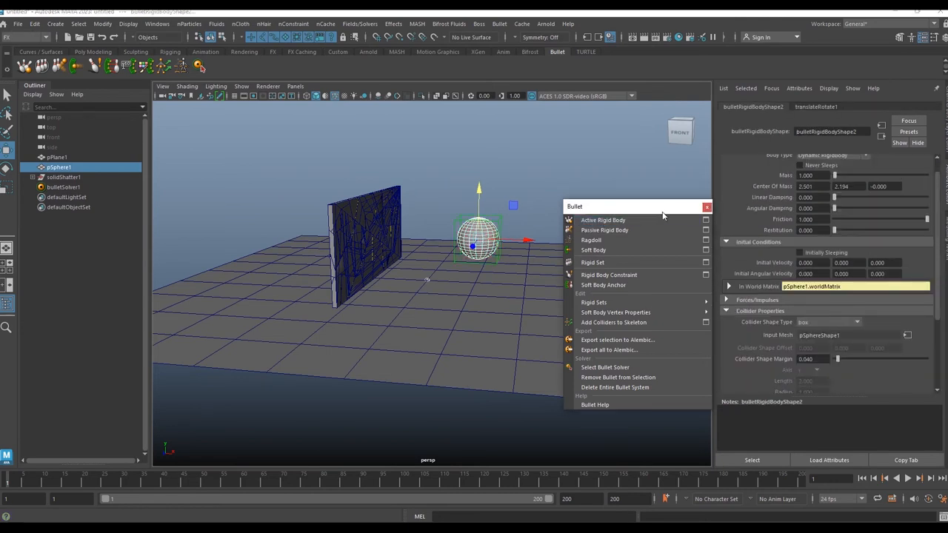
Step: Move the torn-off Bullet menu aside and play back the simulation briefly, then stop it
drag(677, 208, 170, 282)
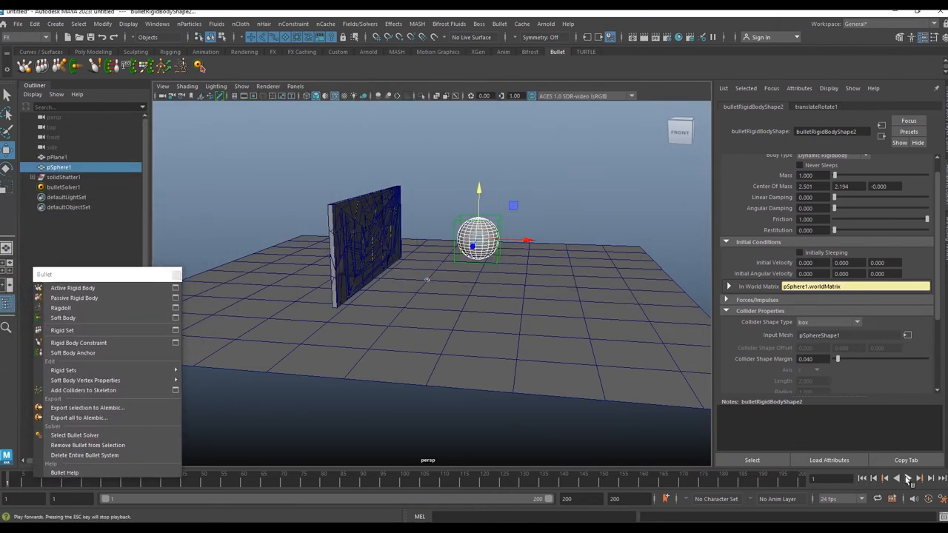
click(908, 479)
click(909, 479)
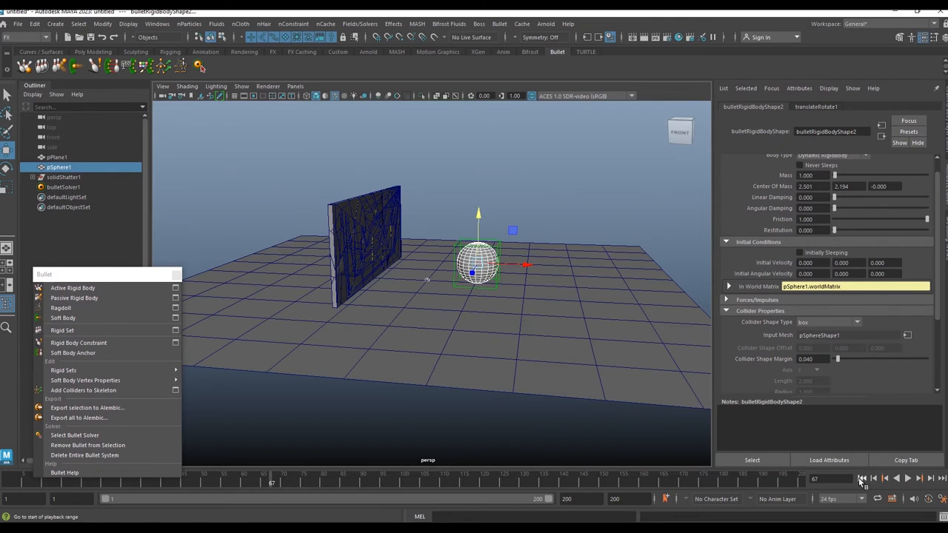
Step: Play back the simulation several times, stopping and rewinding to the start each time
click(861, 480)
click(909, 480)
click(910, 480)
click(864, 480)
click(909, 479)
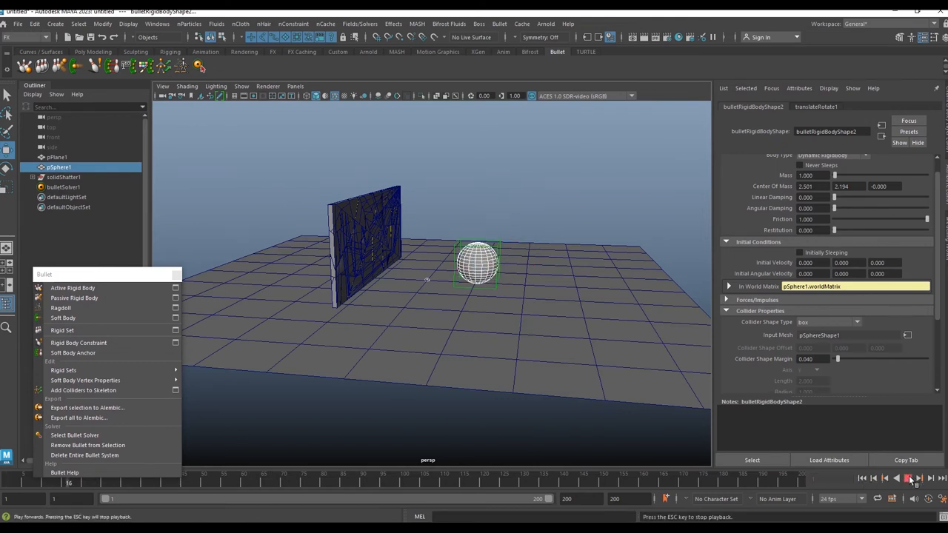
click(909, 479)
click(863, 479)
click(910, 479)
click(909, 479)
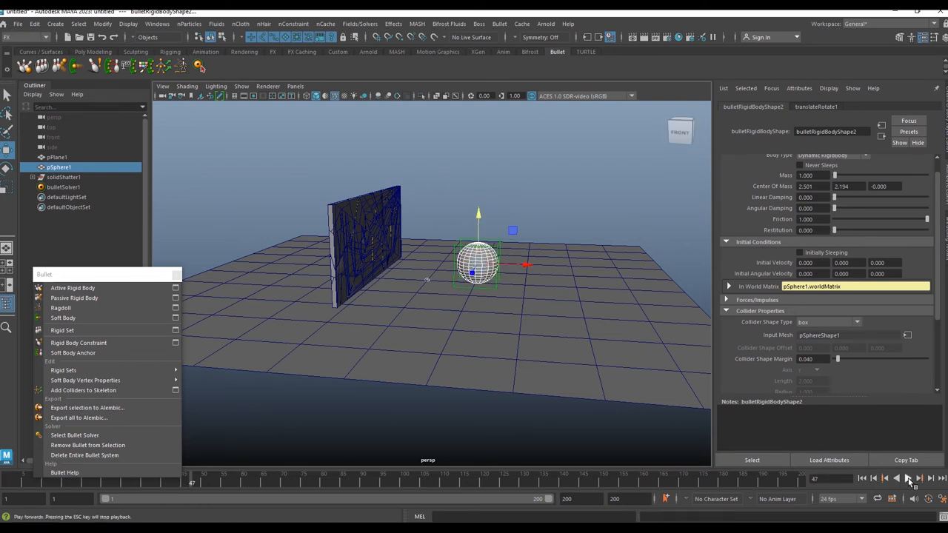
click(862, 479)
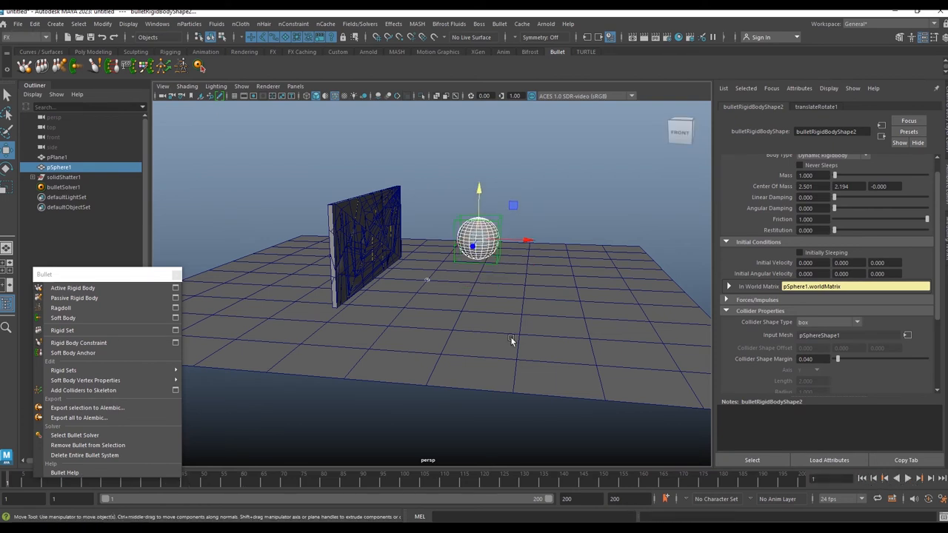
Step: Select the solidShatter1 group and create a Bullet rigid set from it, then close the torn-off Bullet menu
drag(78, 273, 596, 192)
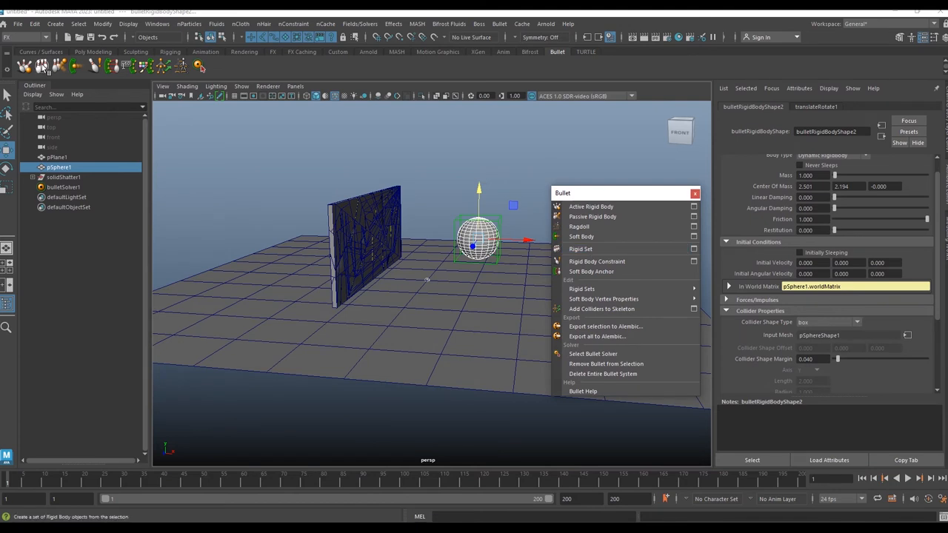
click(54, 179)
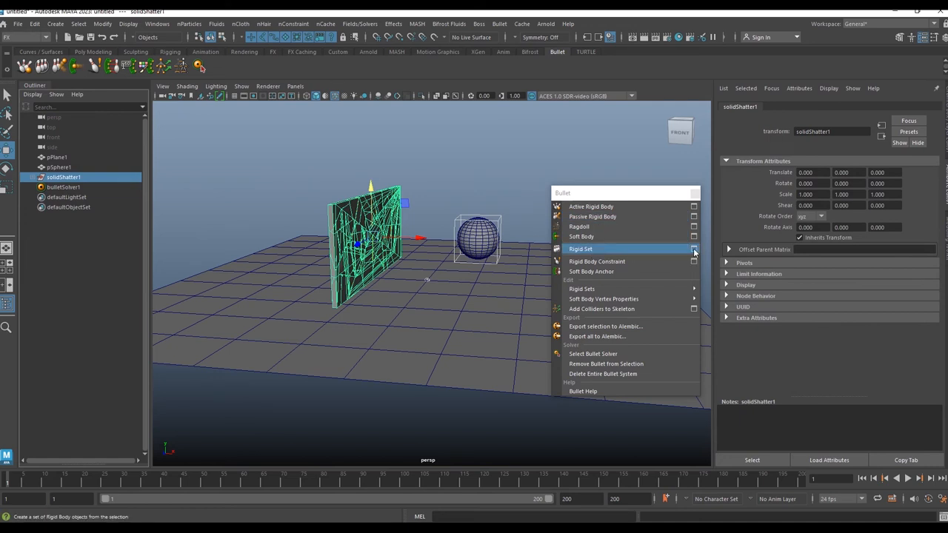
click(694, 253)
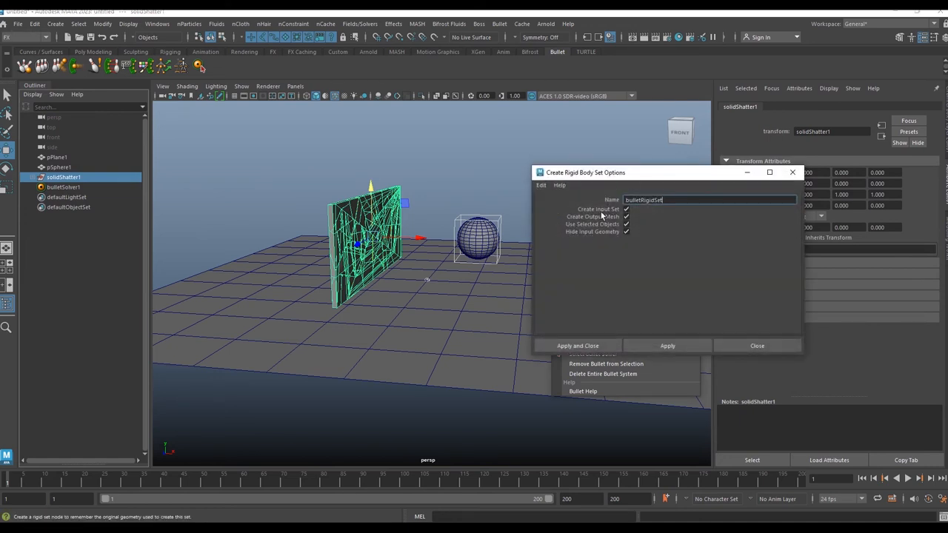
click(754, 346)
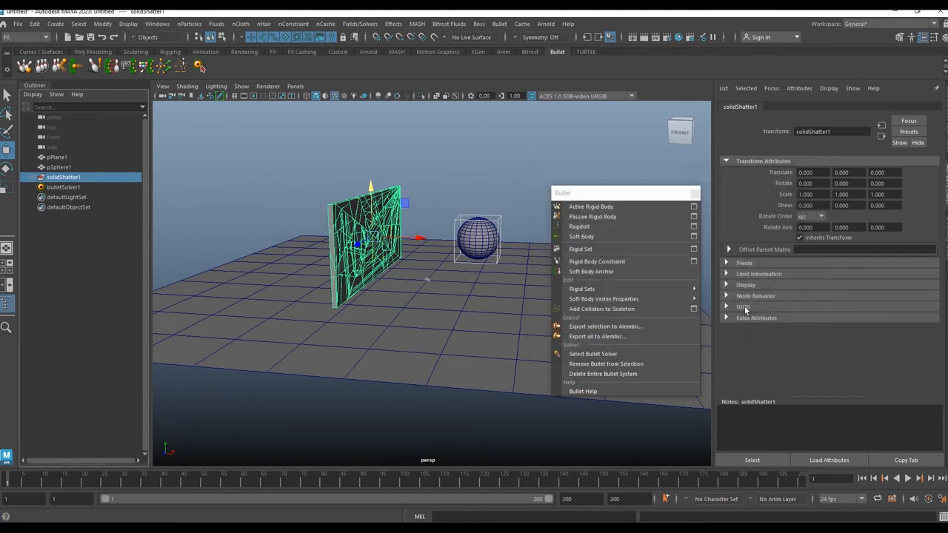
click(622, 249)
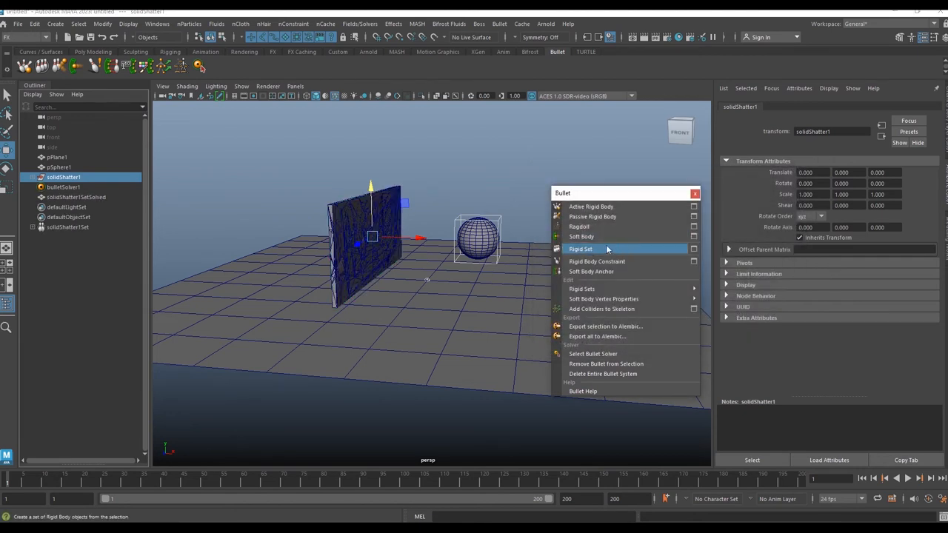
click(695, 194)
Step: Switch the viewport to smooth shaded display and play back the shattering simulation, then rewind
click(908, 479)
click(908, 479)
click(862, 479)
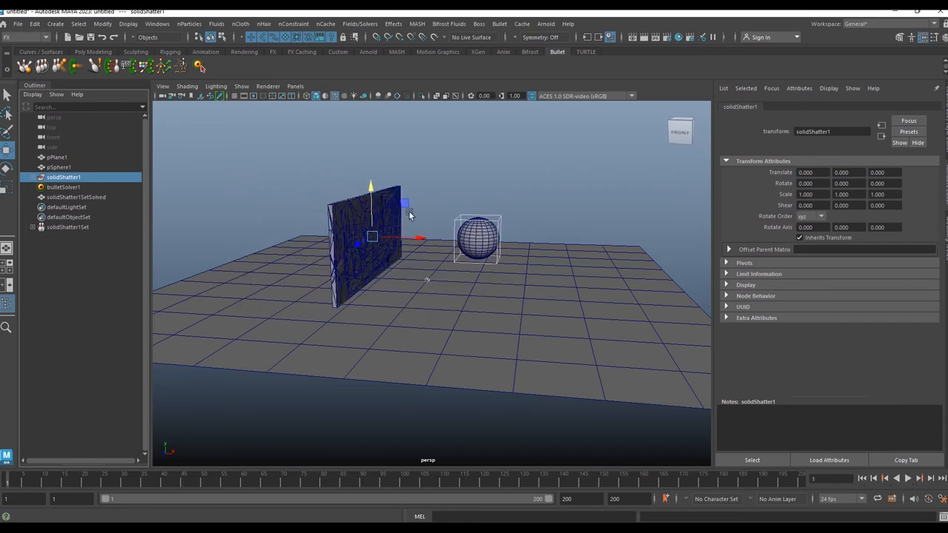
click(336, 97)
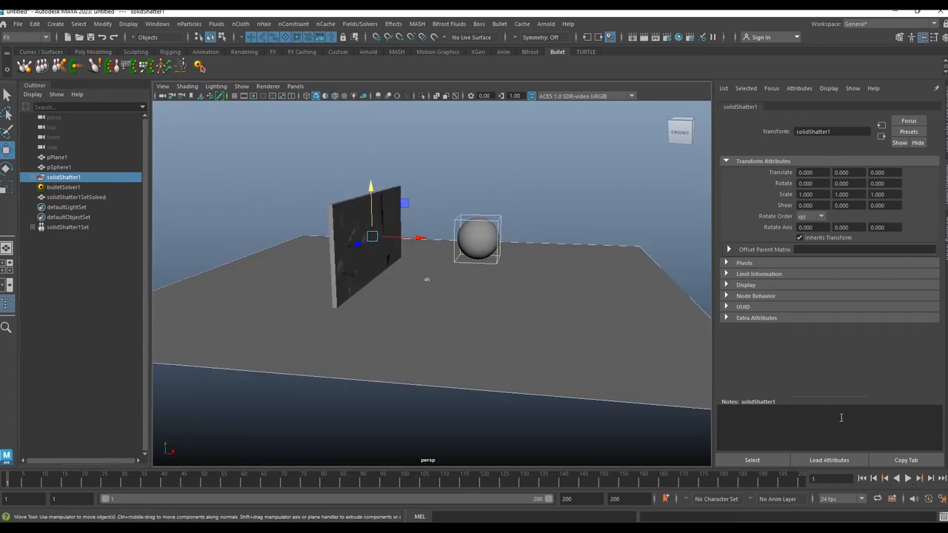
click(909, 479)
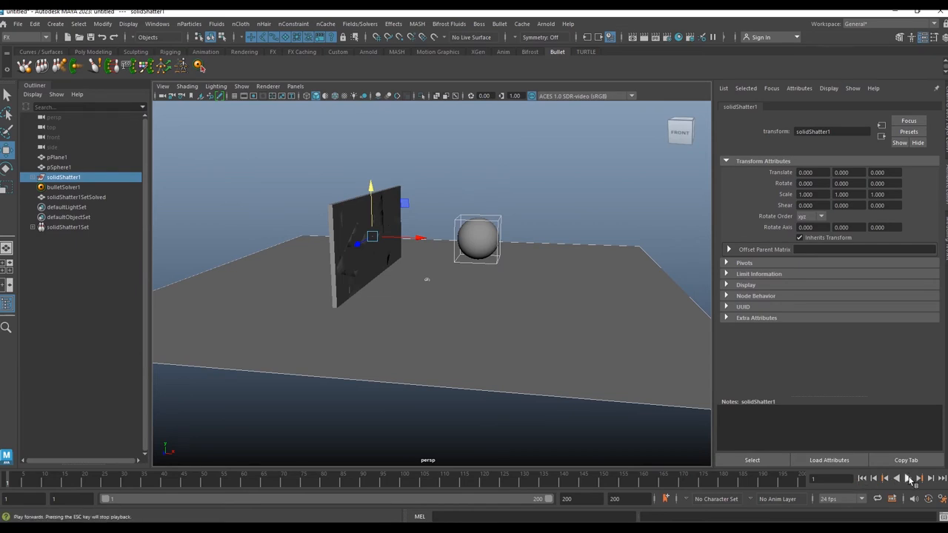
alt+drag(406, 327, 494, 259)
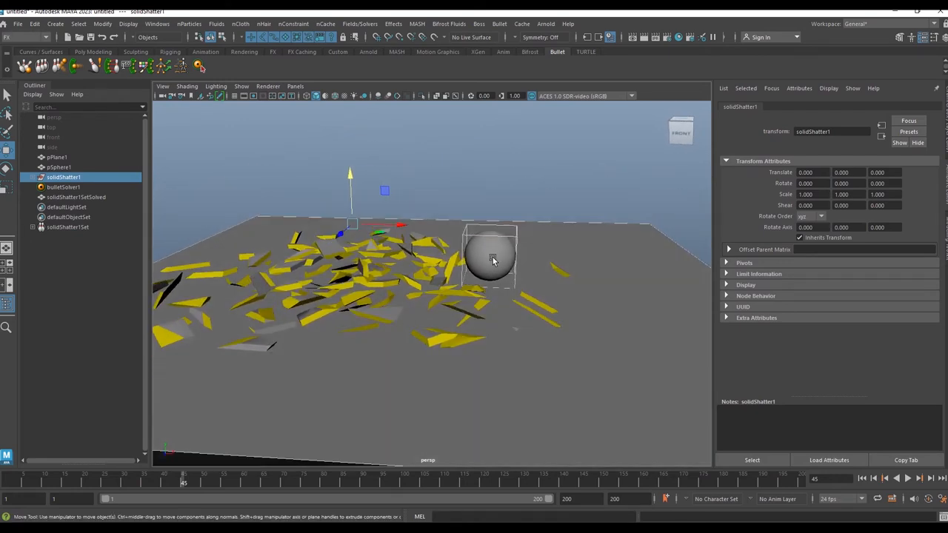
click(863, 479)
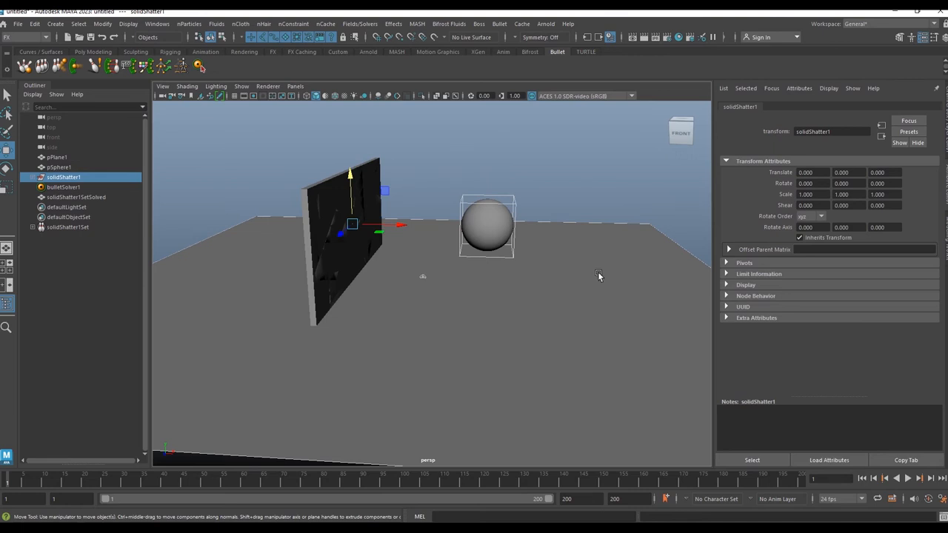
Step: Select bulletSolver1 and set the shatter set's initial state Collision Shape Type to hull
click(64, 188)
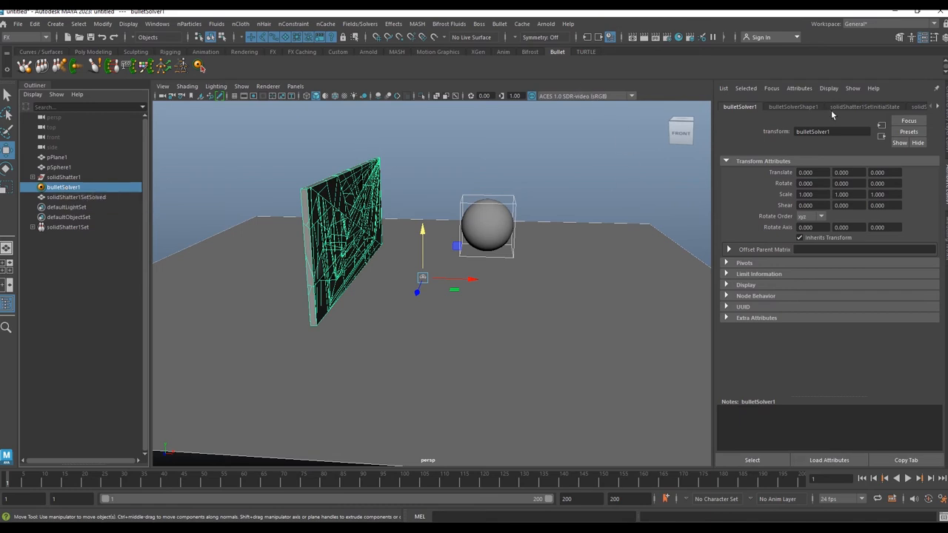
click(877, 107)
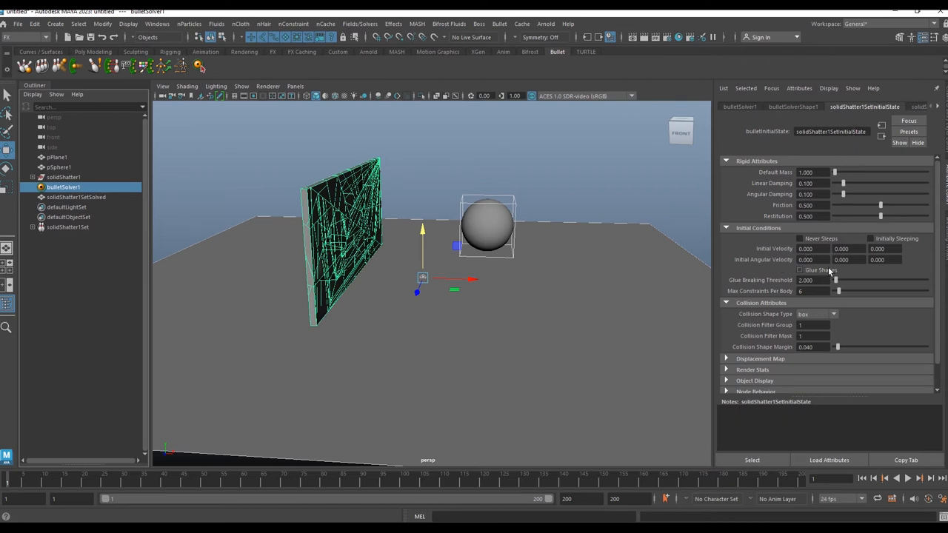
click(806, 317)
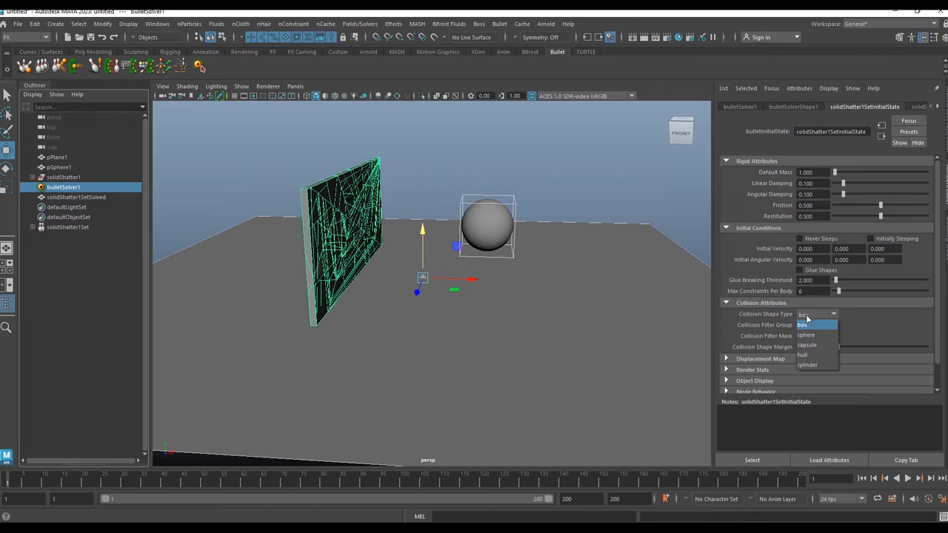
click(811, 357)
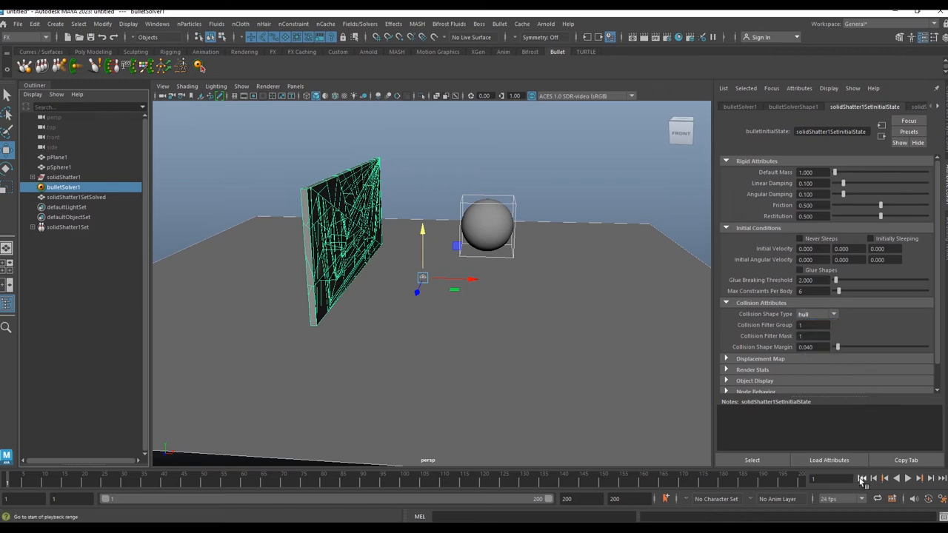
Step: Play back the simulation with hull collisions, stepping back and rewinding to the start
click(909, 480)
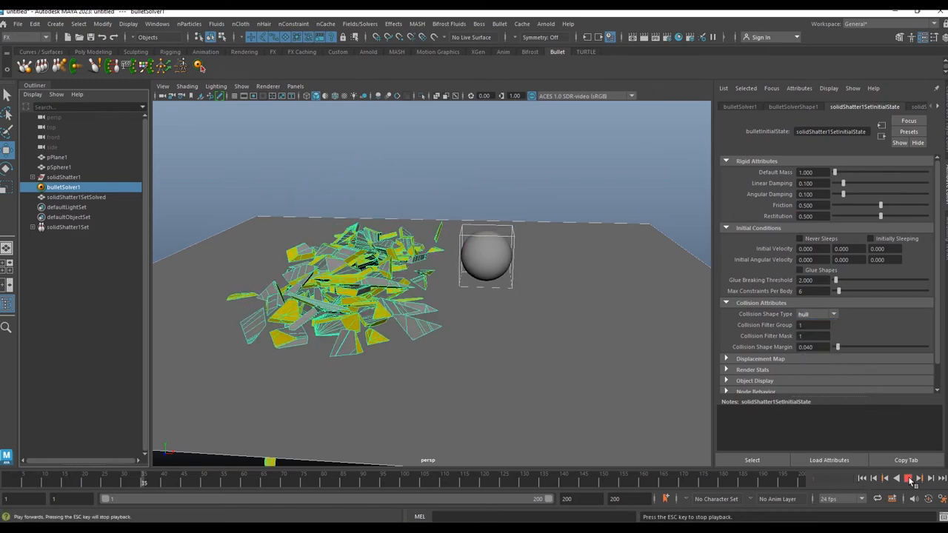
click(871, 480)
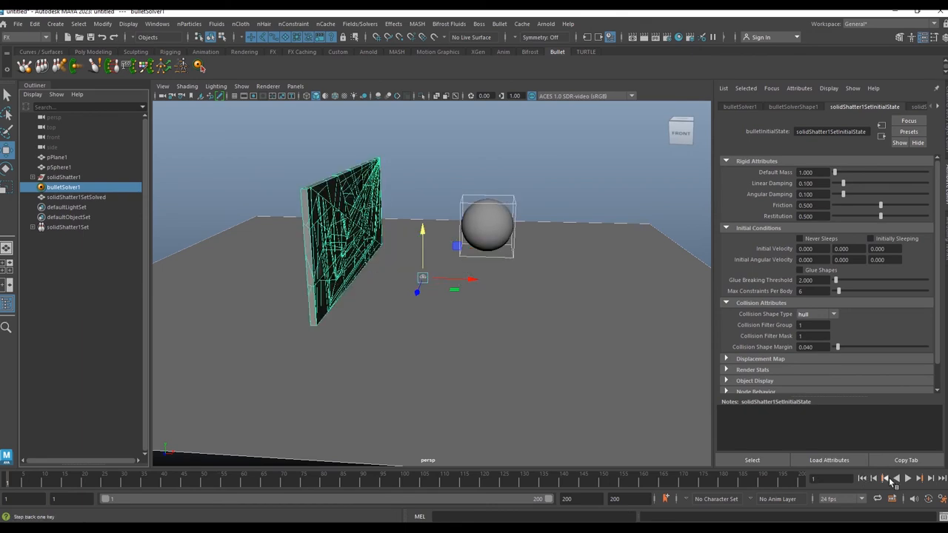
click(910, 479)
click(909, 479)
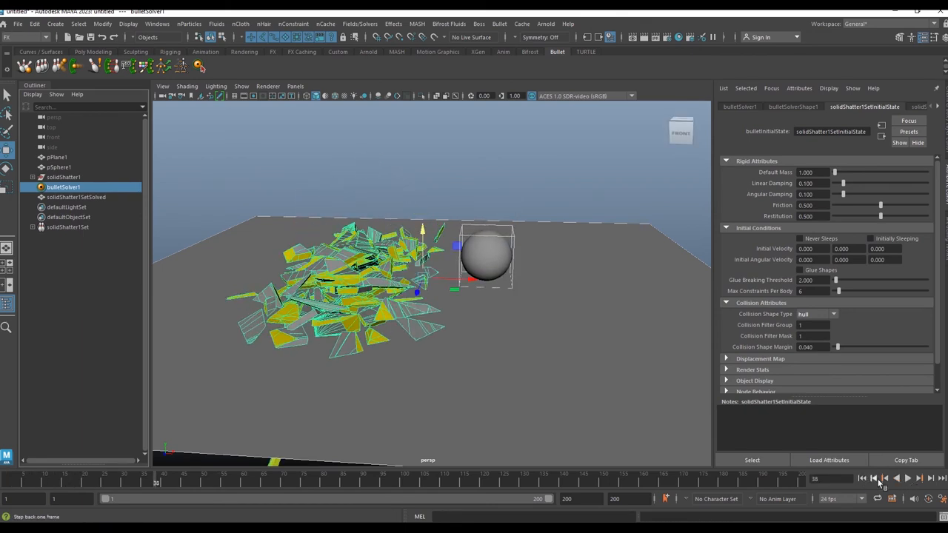
click(863, 479)
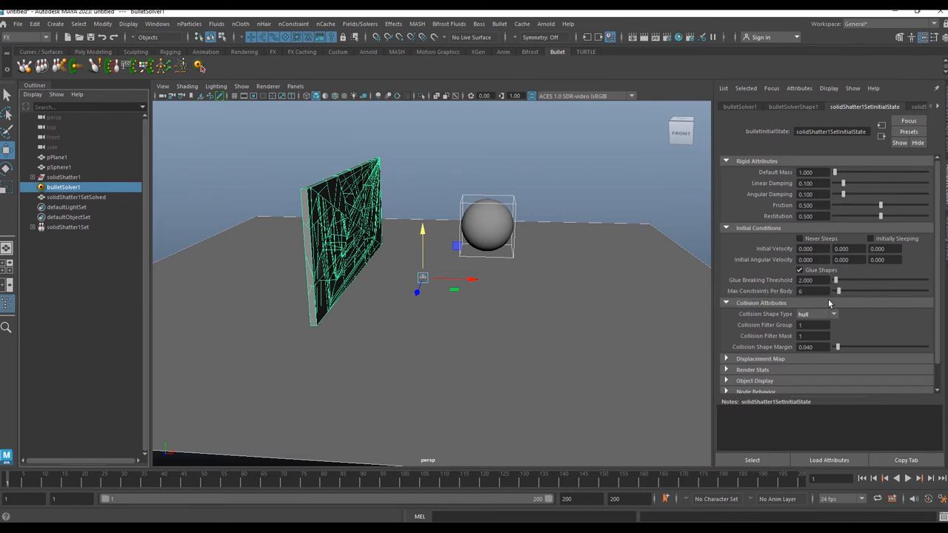
Step: Enable Glue Shapes, set the Glue Breaking Threshold to 1, and play back the simulation
drag(813, 280, 752, 279)
text(1)
key(Return)
click(908, 478)
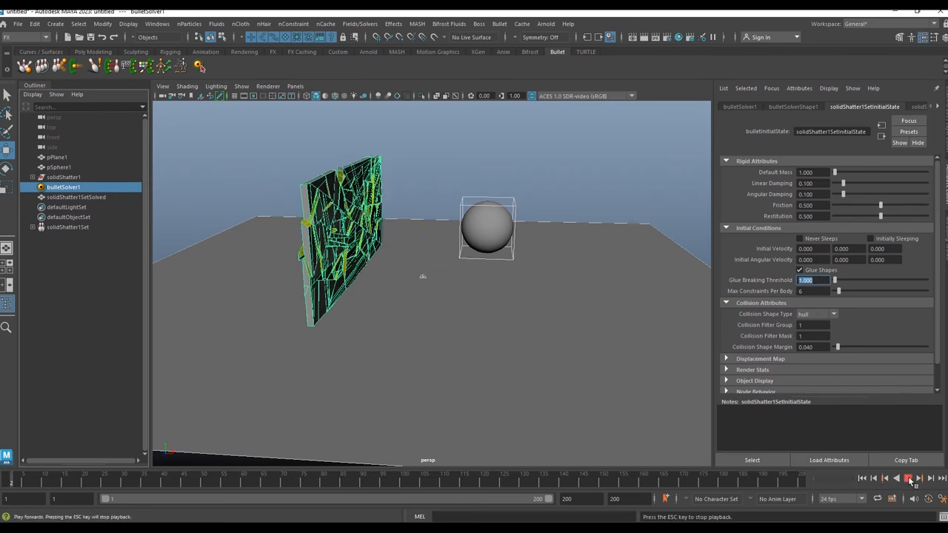
click(908, 480)
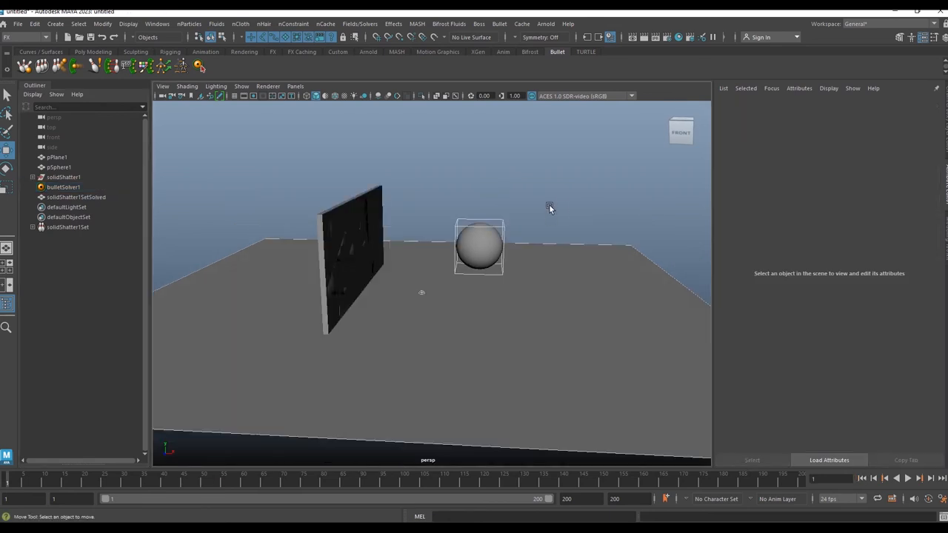
Step: Select the sphere, set its rigid body Initial Velocity X to 80, and play back the simulation
click(503, 226)
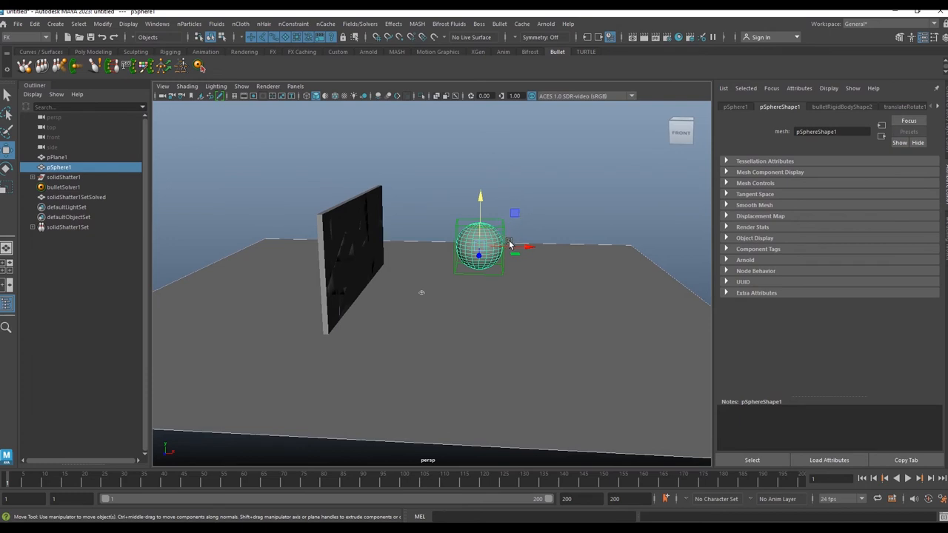
click(848, 108)
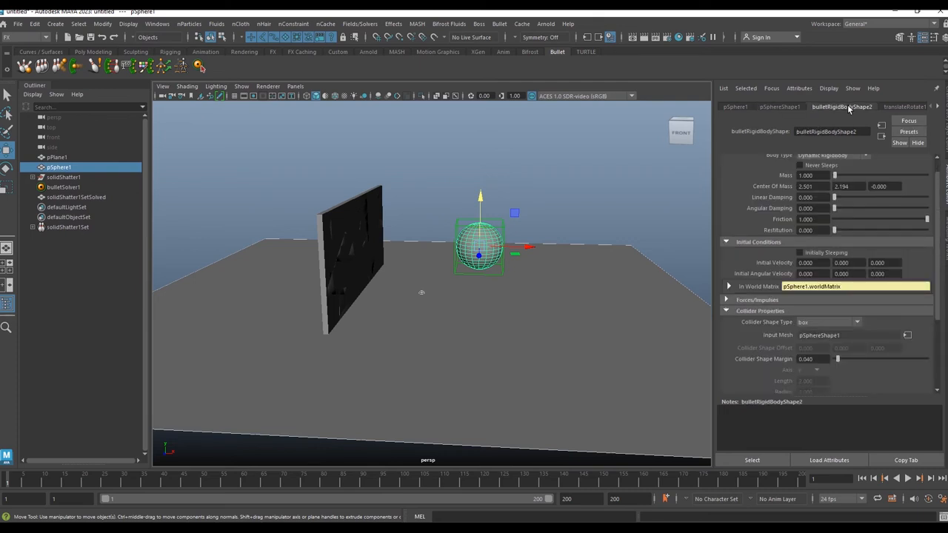
scroll(767, 190, up, 1)
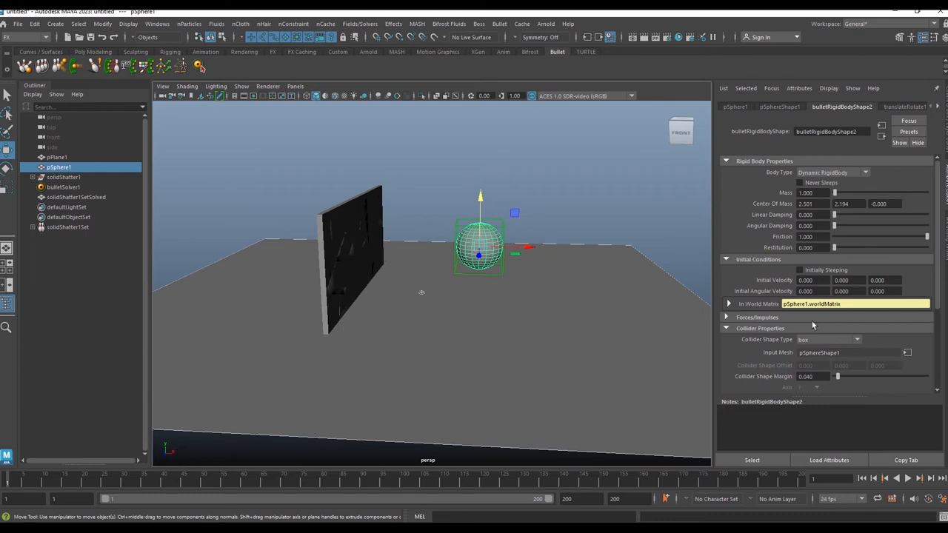
click(815, 279)
text(80)
key(Return)
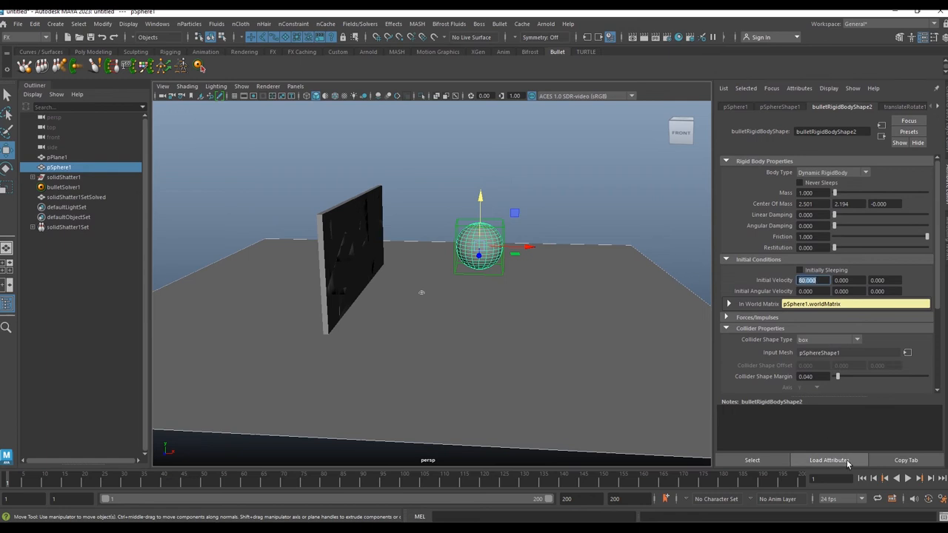
click(908, 479)
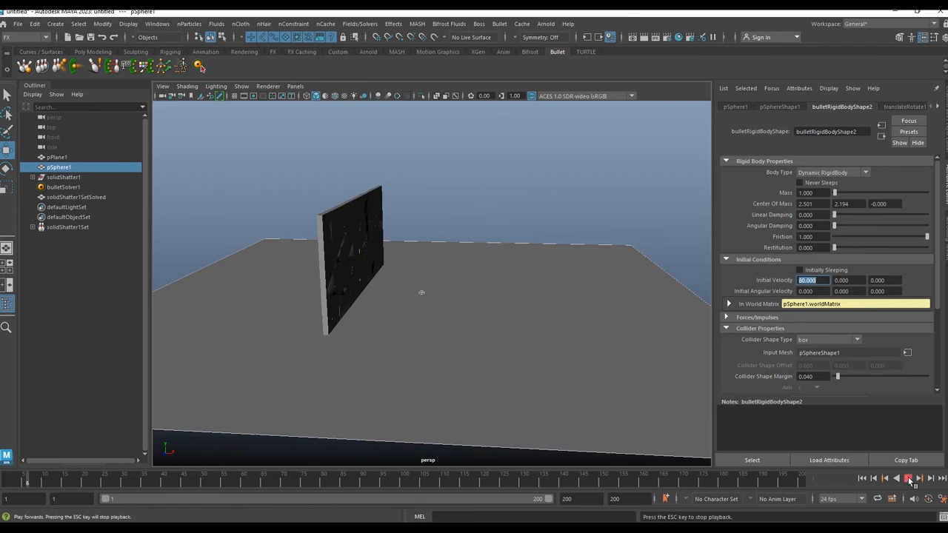
Step: Change the sphere's Initial Velocity X to -80 and play the simulation from the start, then rewind
click(804, 282)
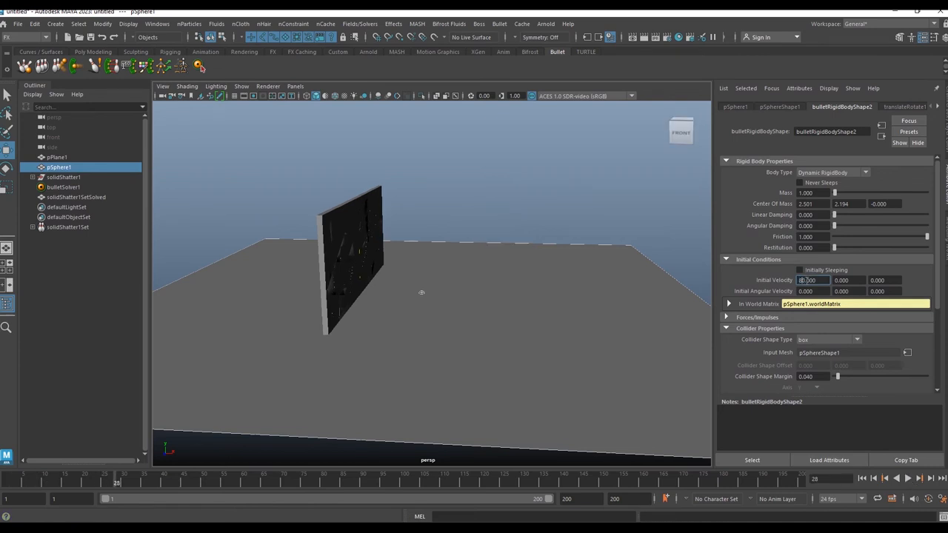
double_click(804, 282)
click(862, 478)
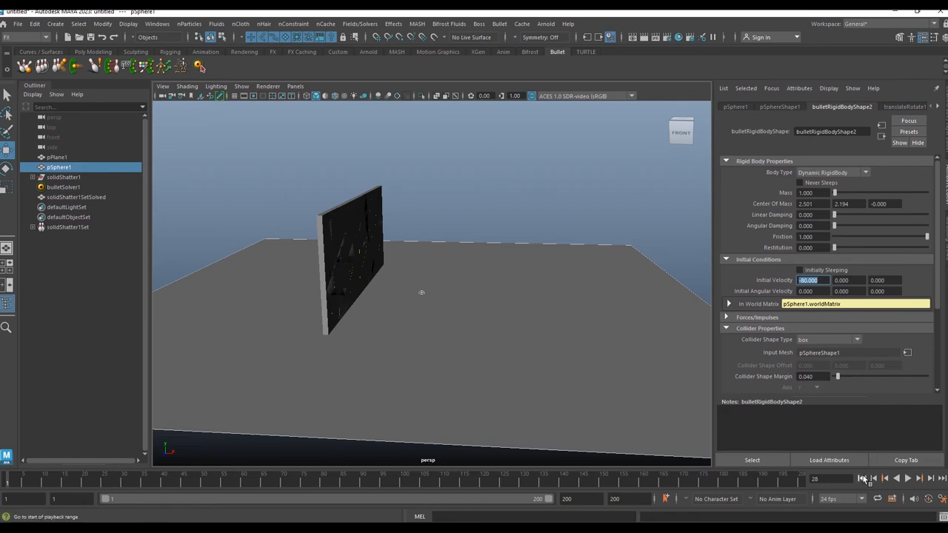
click(908, 478)
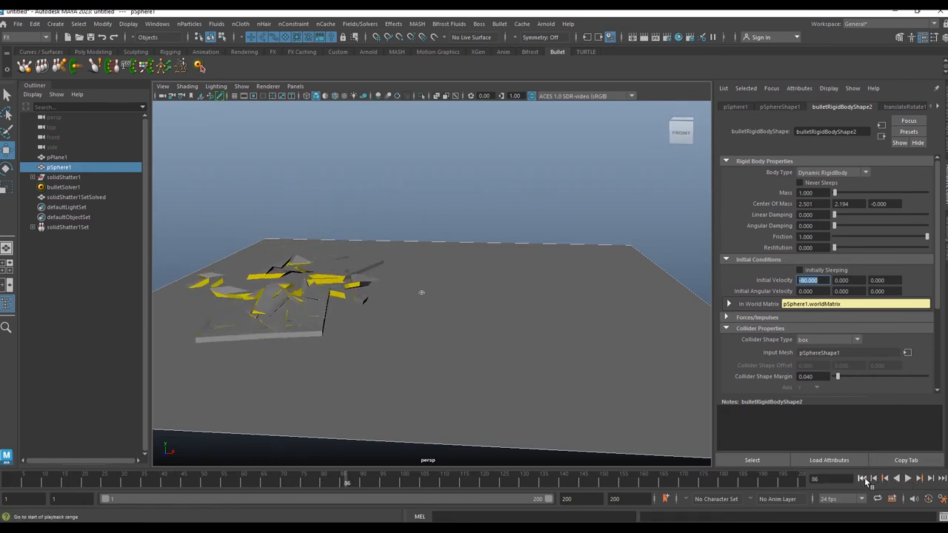
click(909, 480)
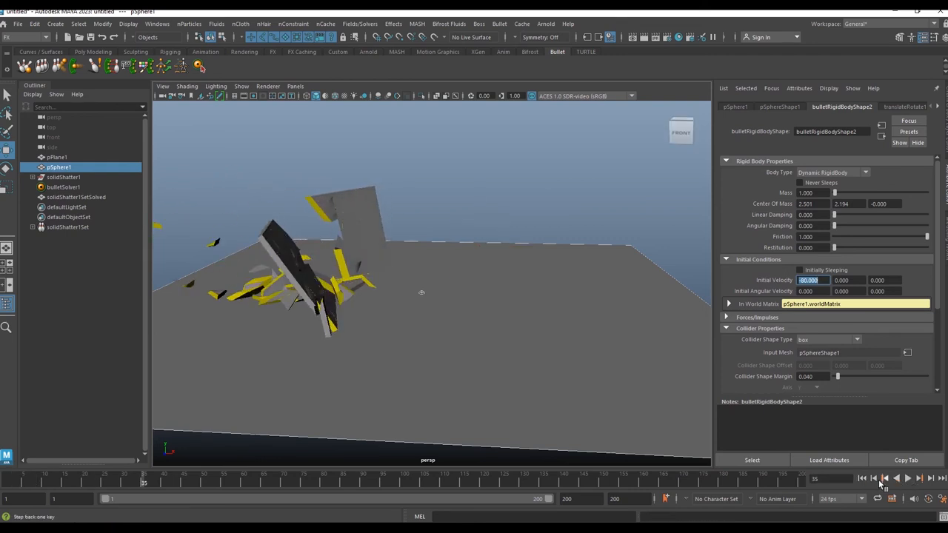
click(867, 479)
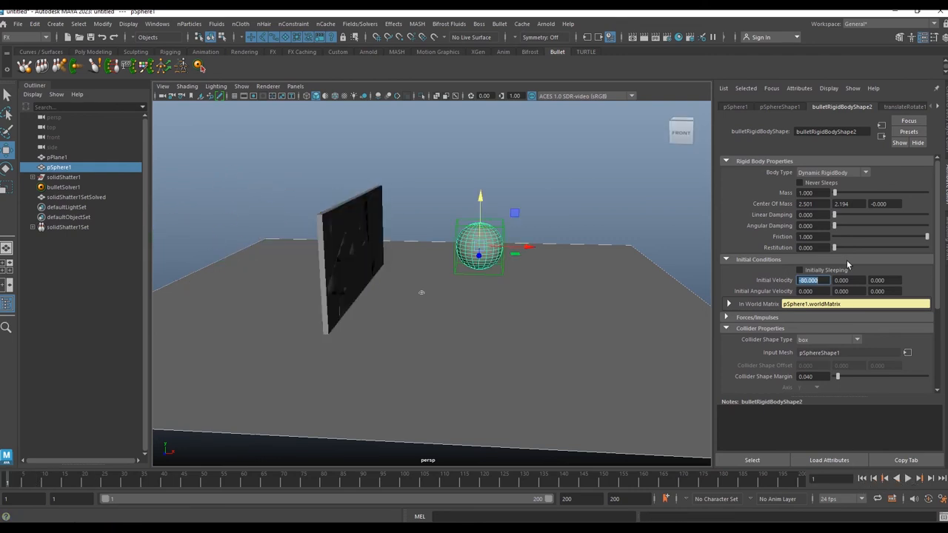
Step: Set the sphere's Mass to 3 and play back the simulation
click(819, 193)
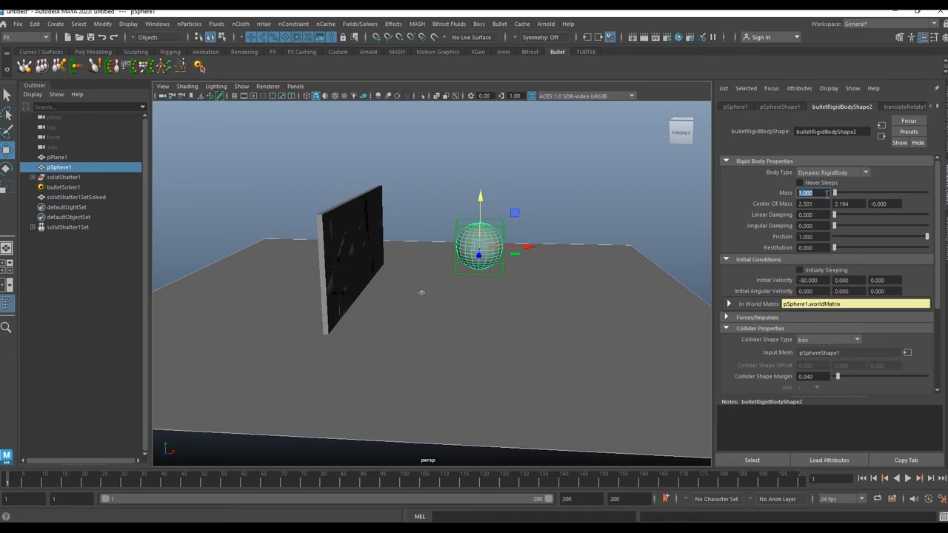
text(3)
key(Return)
click(908, 479)
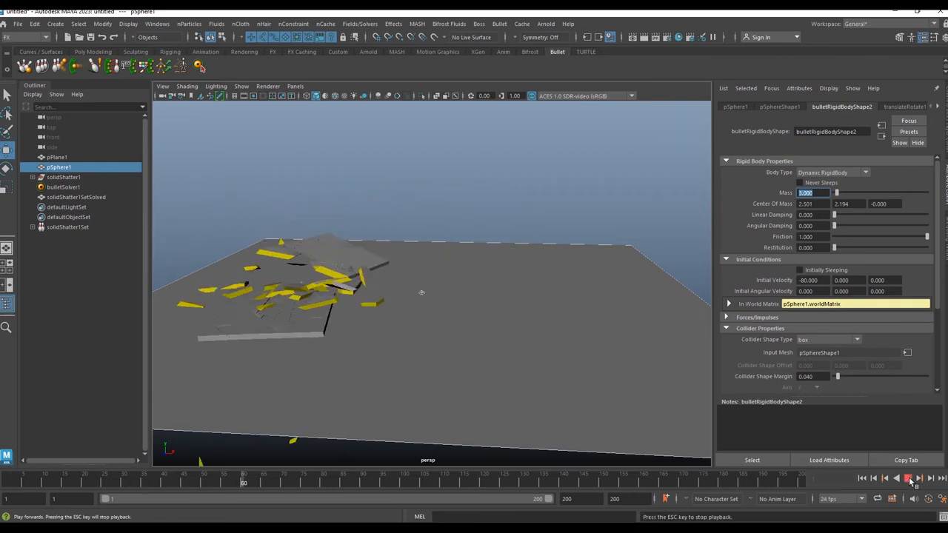
Step: Select the bullet solver, set the shatter's initial-state Glue Breaking Threshold to 3, and play back the simulation
click(909, 481)
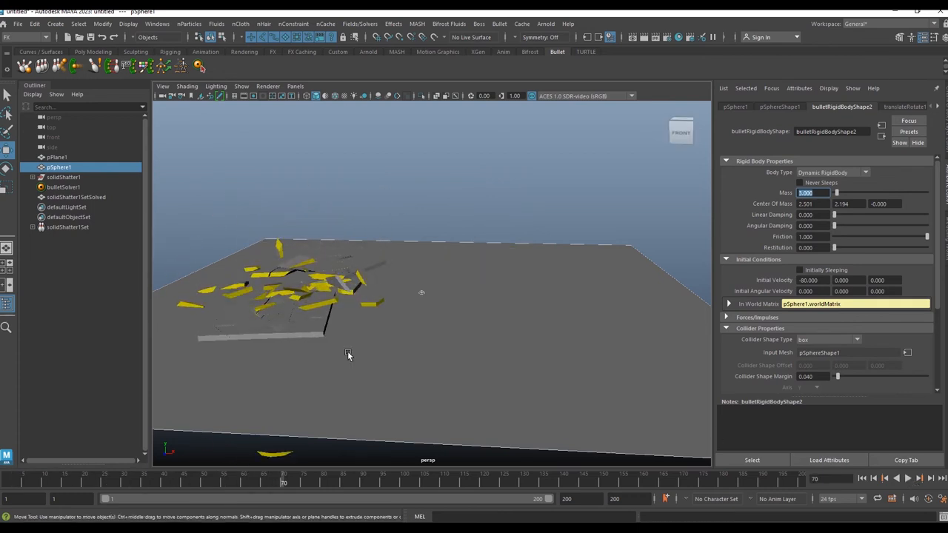
click(862, 478)
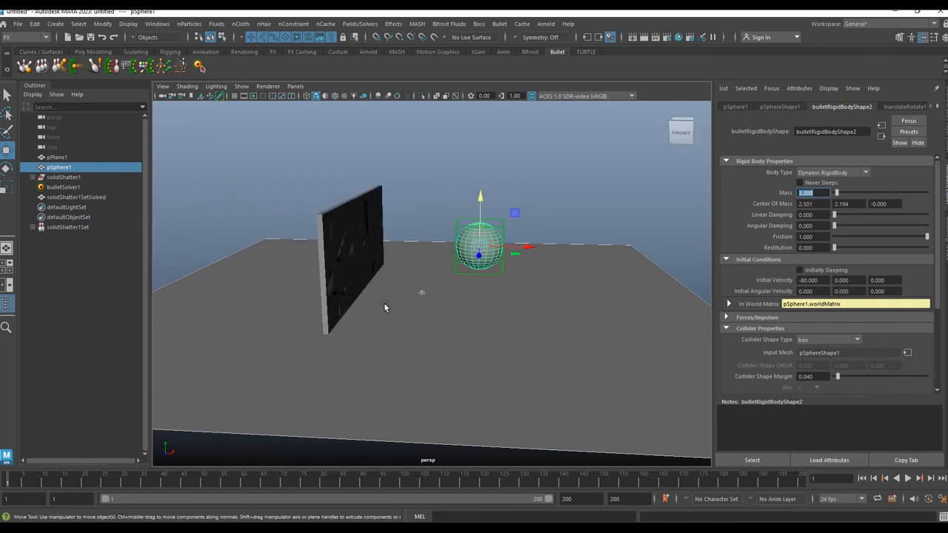
click(66, 188)
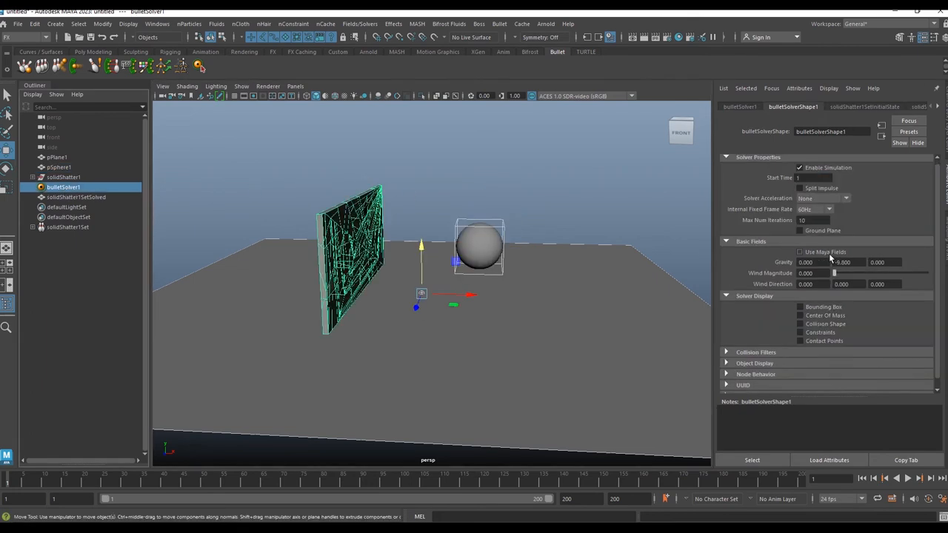
click(853, 107)
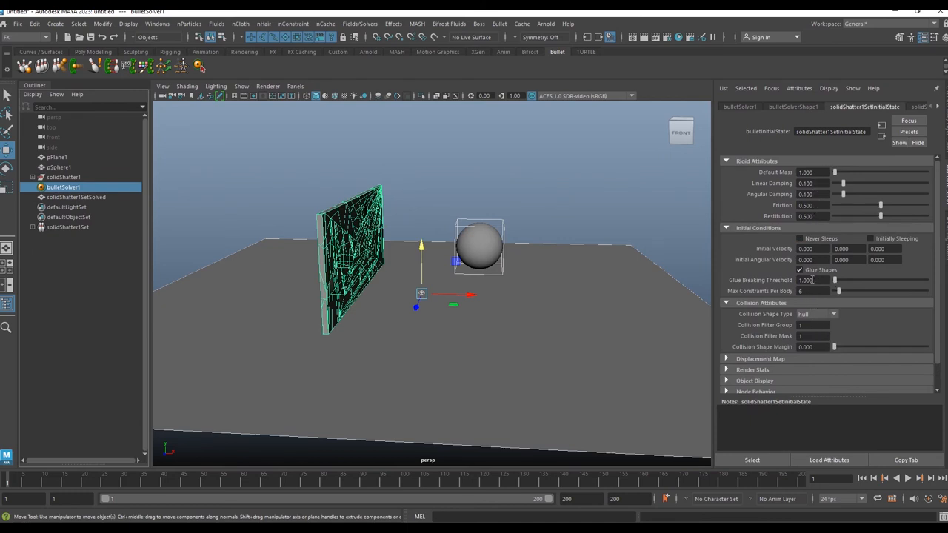
click(819, 281)
text(3)
key(Return)
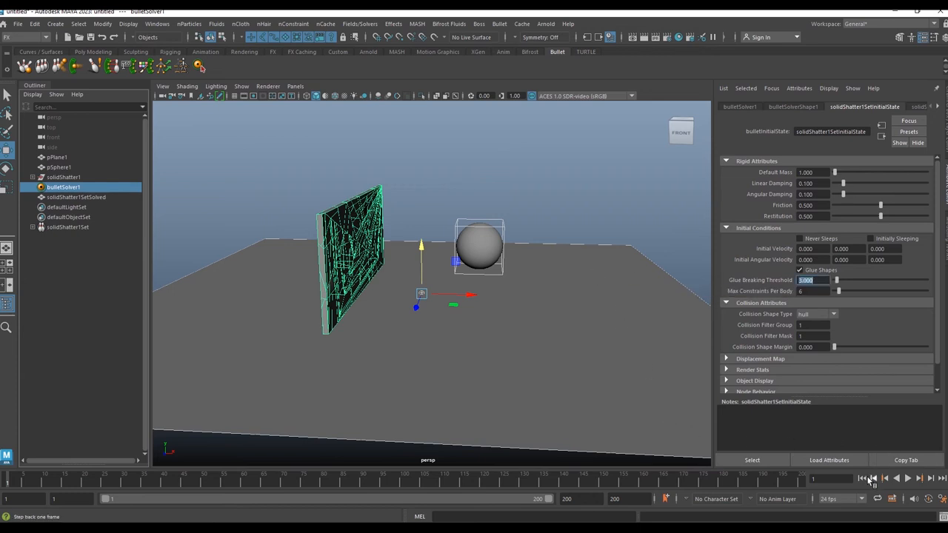
click(908, 480)
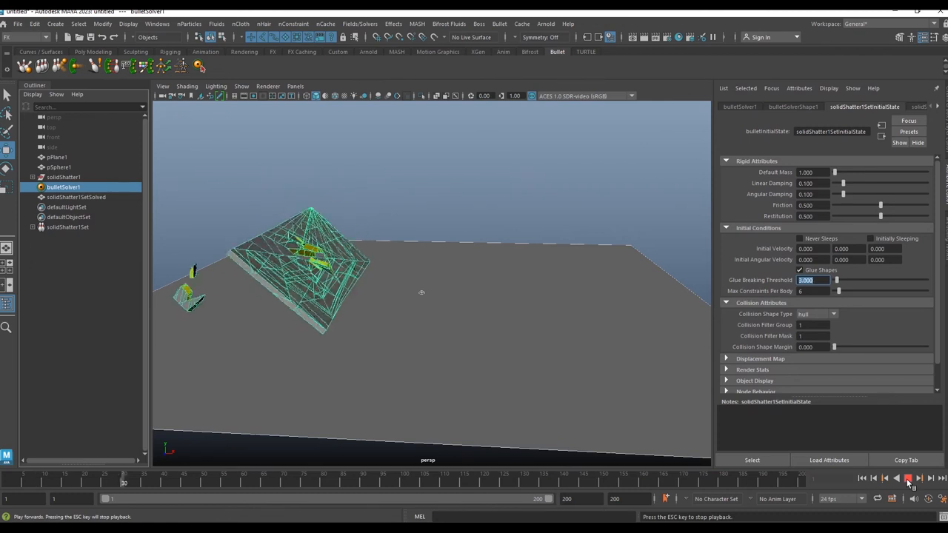
click(908, 480)
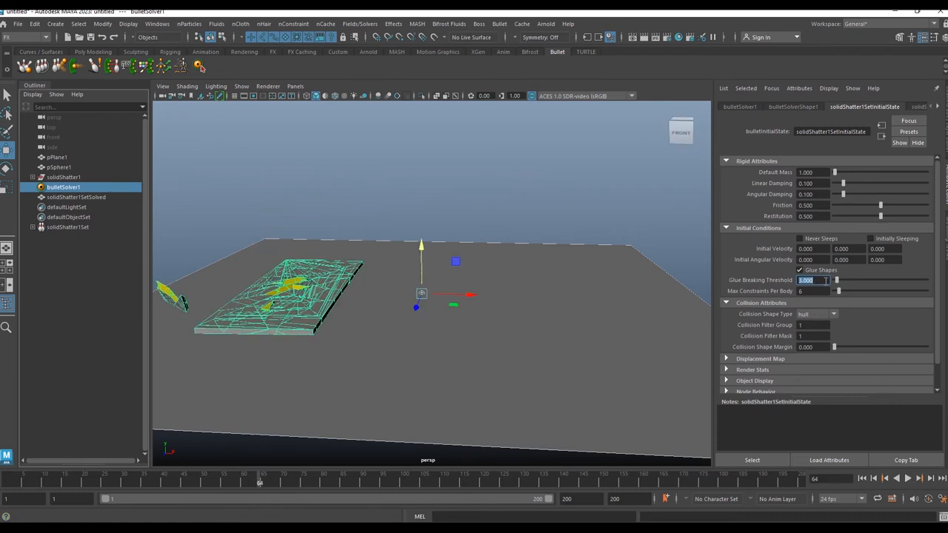
Step: Set the Glue Breaking Threshold to 0 and replay the simulation from the start
text(0)
key(Return)
click(862, 478)
click(907, 479)
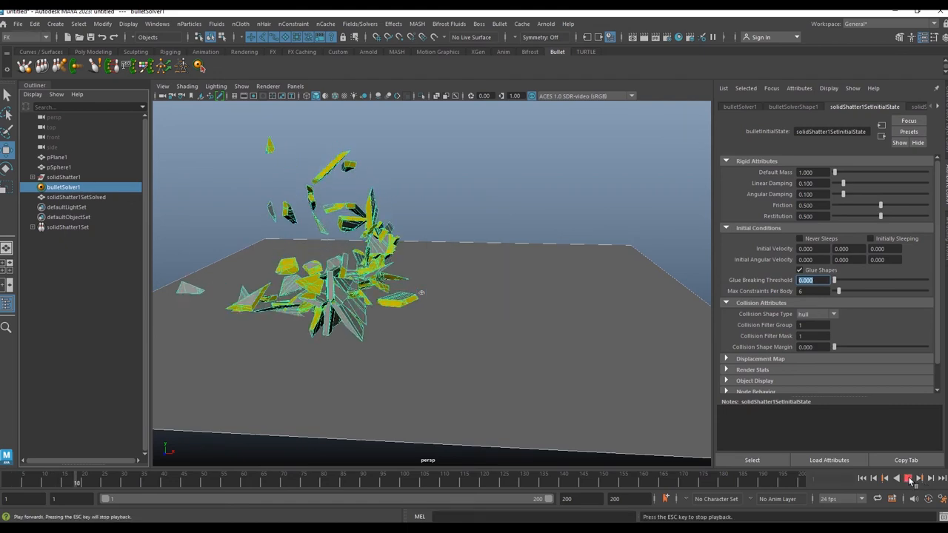
click(909, 480)
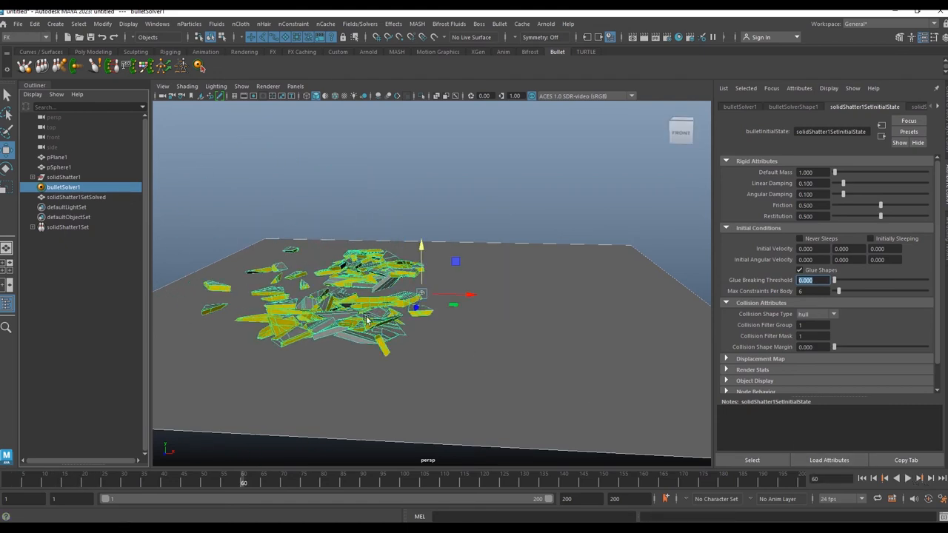
Step: Set the Glue Breaking Threshold to 0.8, play back the simulation from the start, then rewind
click(862, 478)
text(0.8)
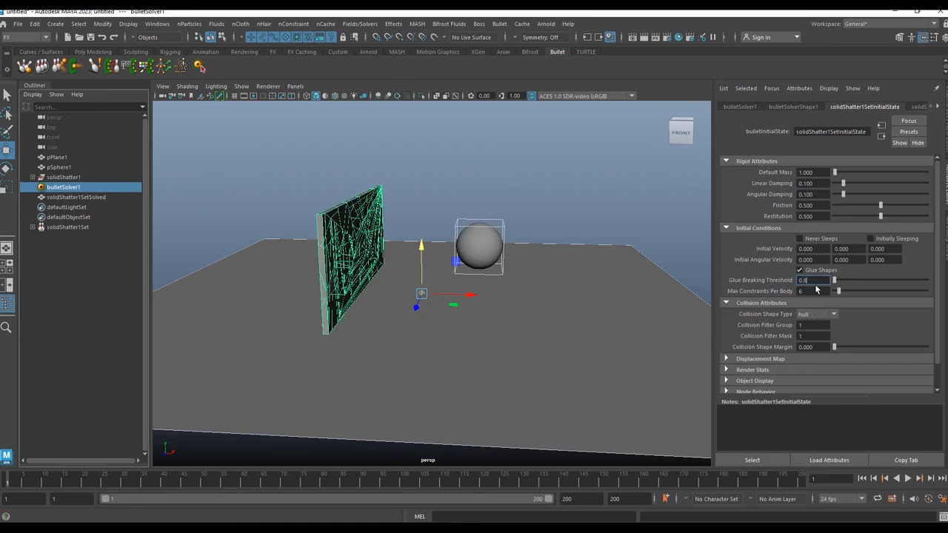
key(Return)
click(909, 479)
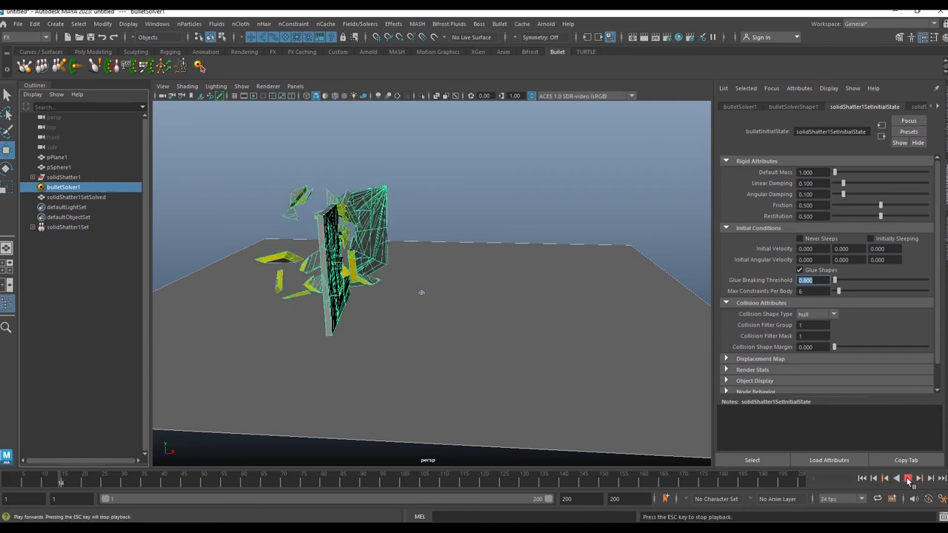
click(909, 479)
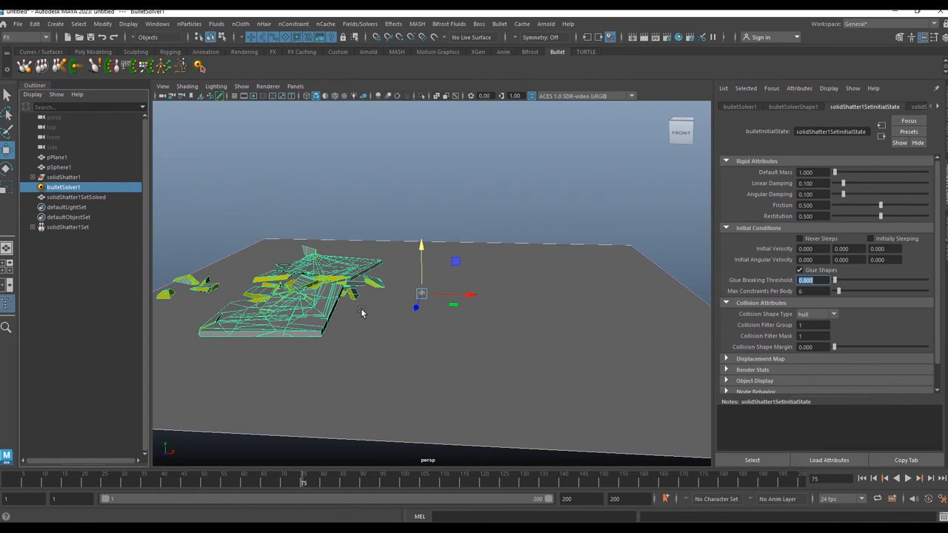
click(862, 479)
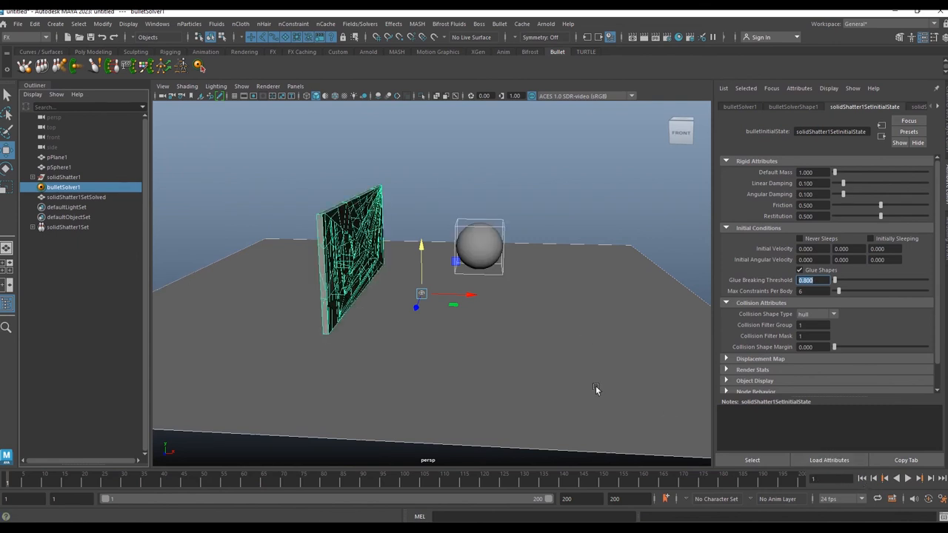
Step: Select the sphere, set its rigid body Initial Velocity X to -50, and play back the simulation
click(520, 204)
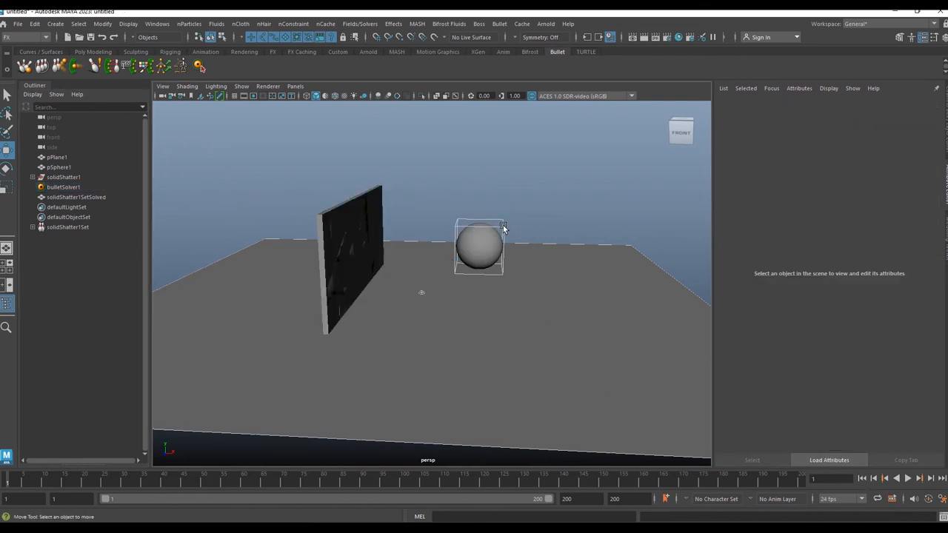
click(502, 226)
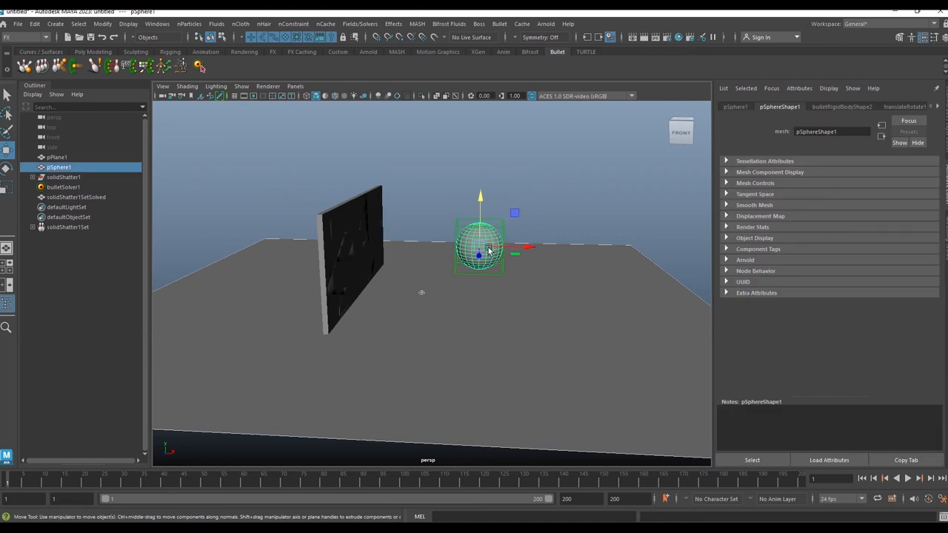
click(844, 109)
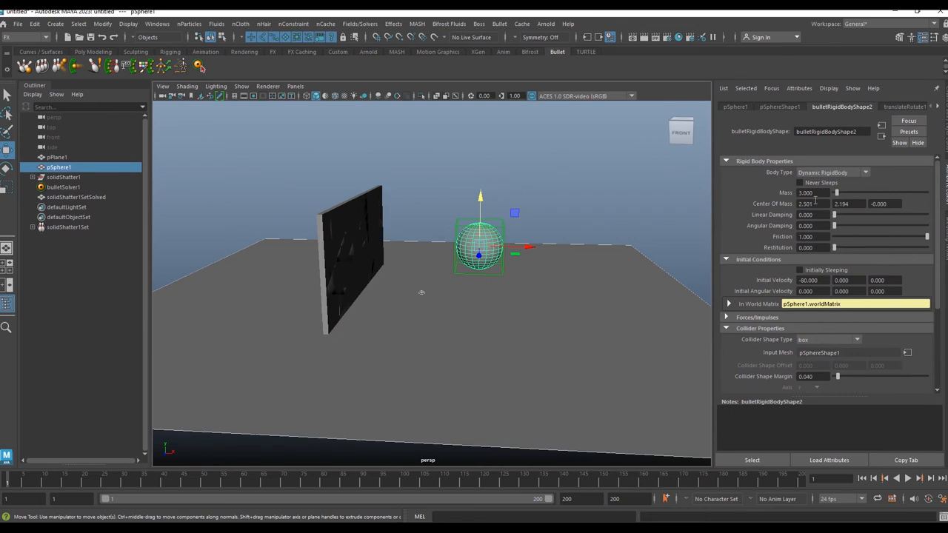
drag(823, 280, 739, 275)
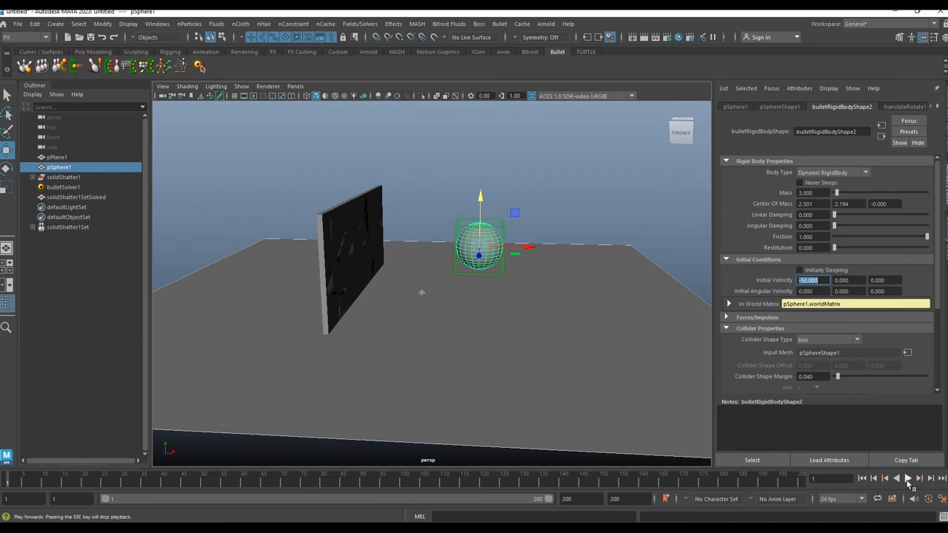
click(910, 480)
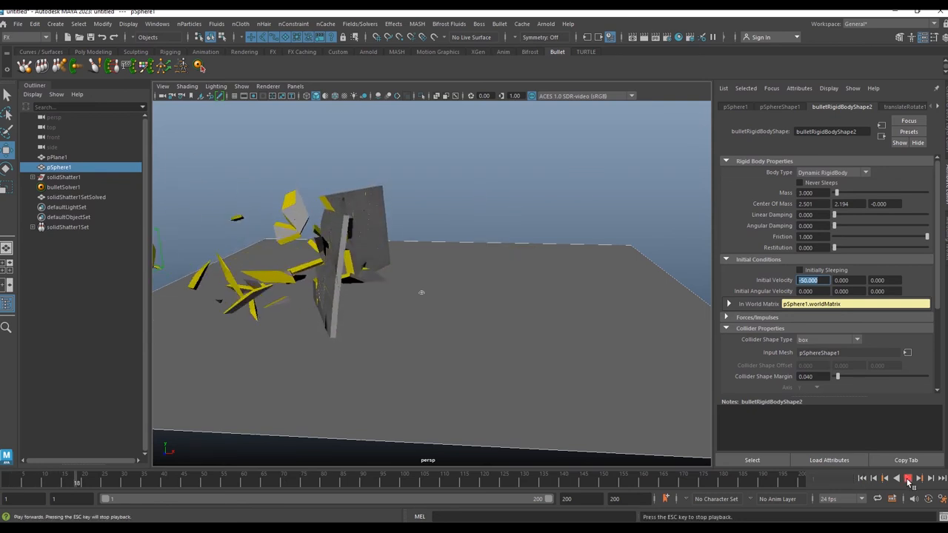
click(910, 480)
Step: Replay the simulation and inspect the broken wall from different viewing angles
click(813, 443)
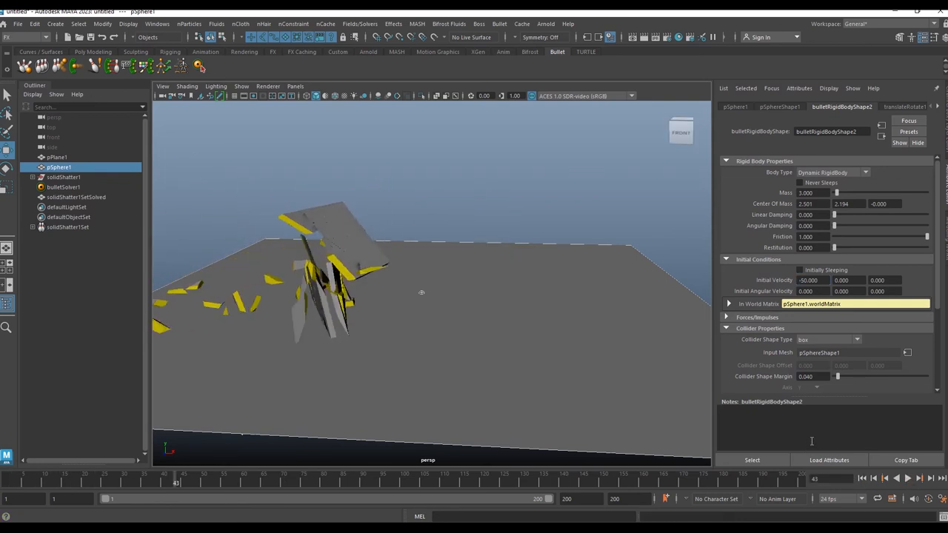
alt+drag(527, 336, 410, 328)
click(862, 480)
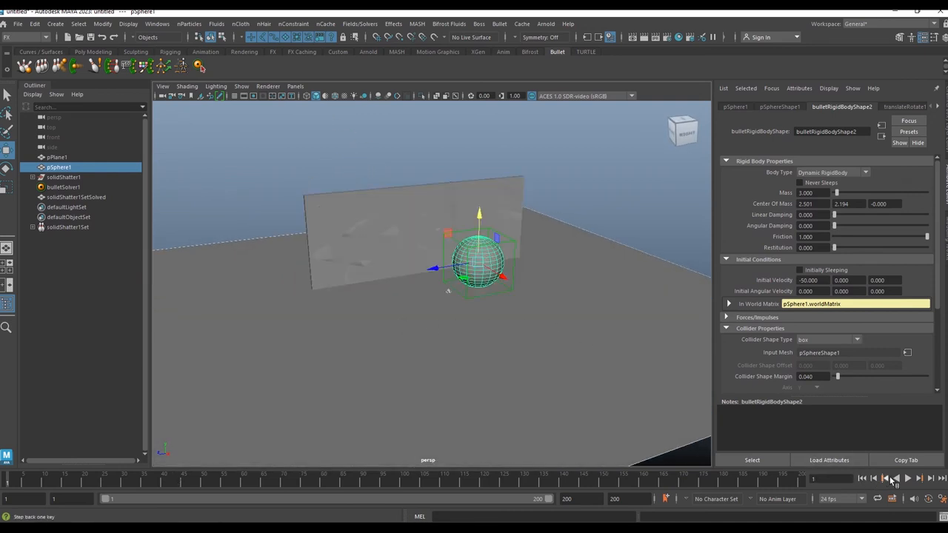
click(908, 479)
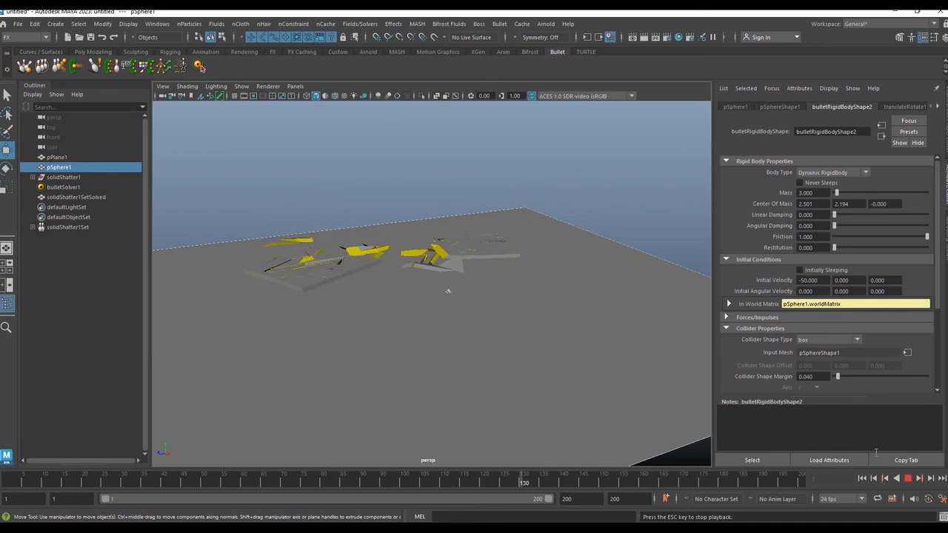
key(Escape)
alt+drag(369, 341, 452, 325)
alt+middle_drag(452, 325, 455, 324)
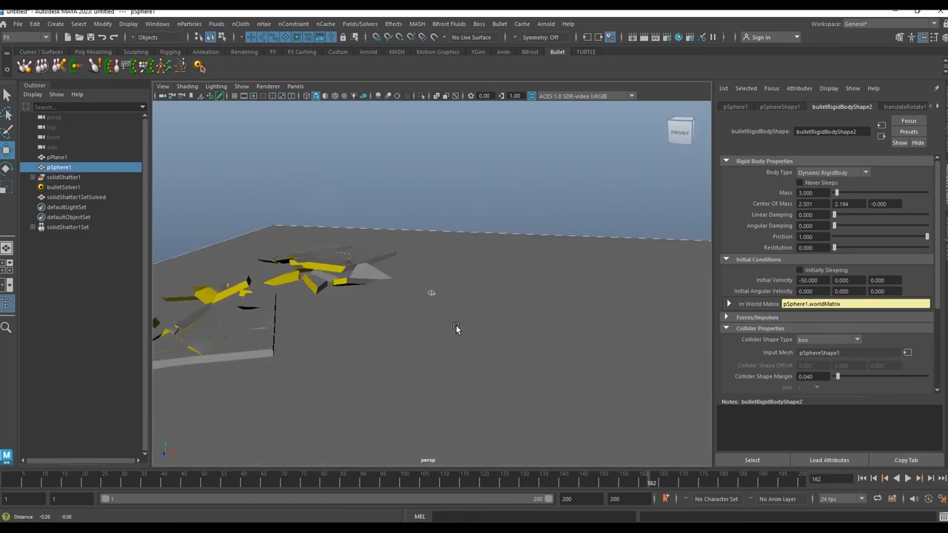
alt+right_drag(455, 325, 437, 309)
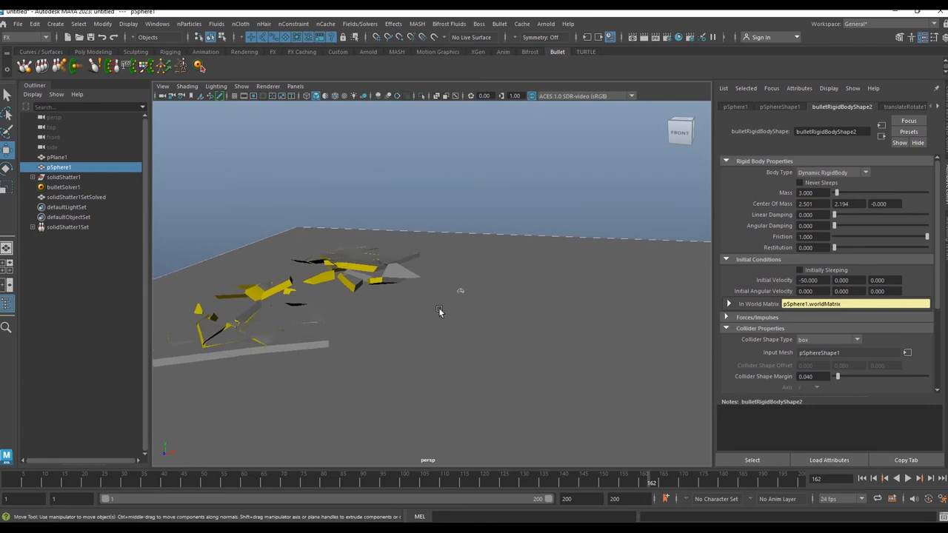
click(863, 478)
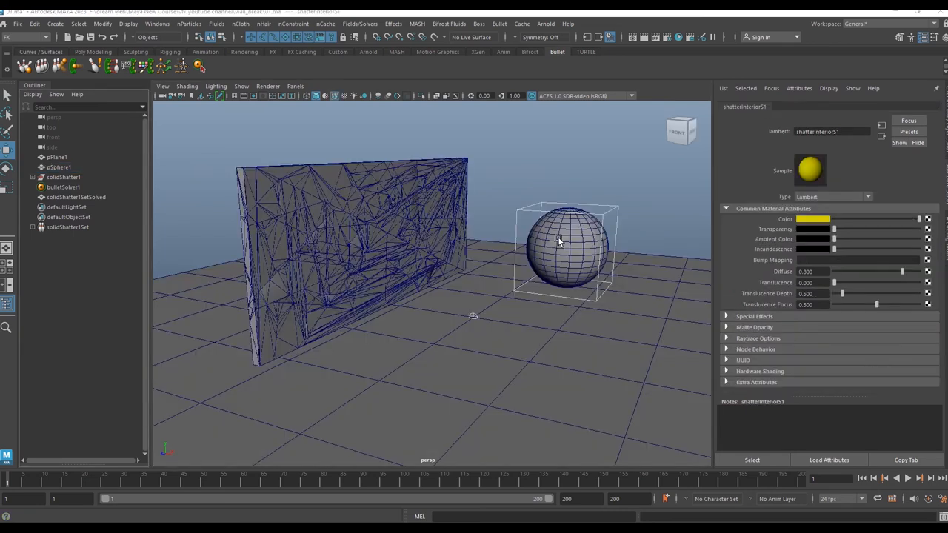
Step: Play back the simulation and switch off wireframe-on-shaded display in the viewport
click(564, 187)
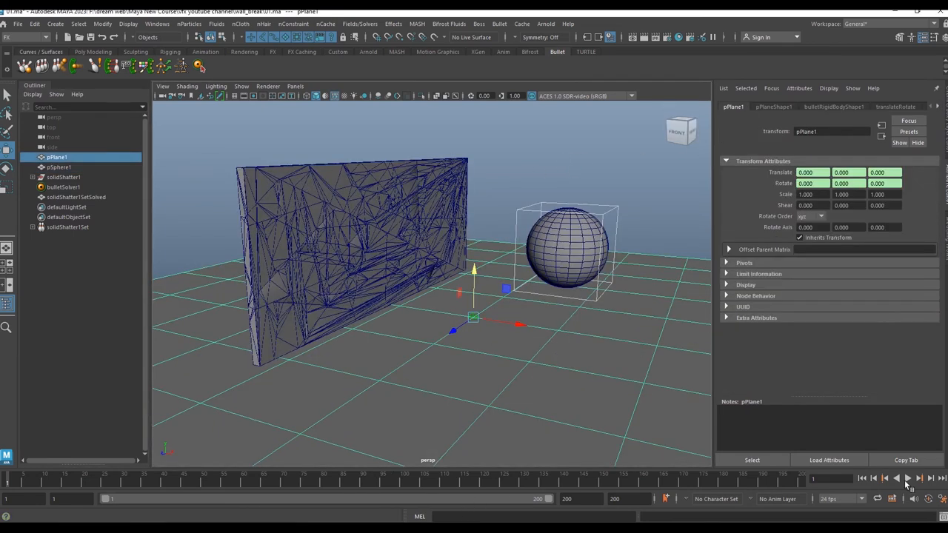
click(908, 479)
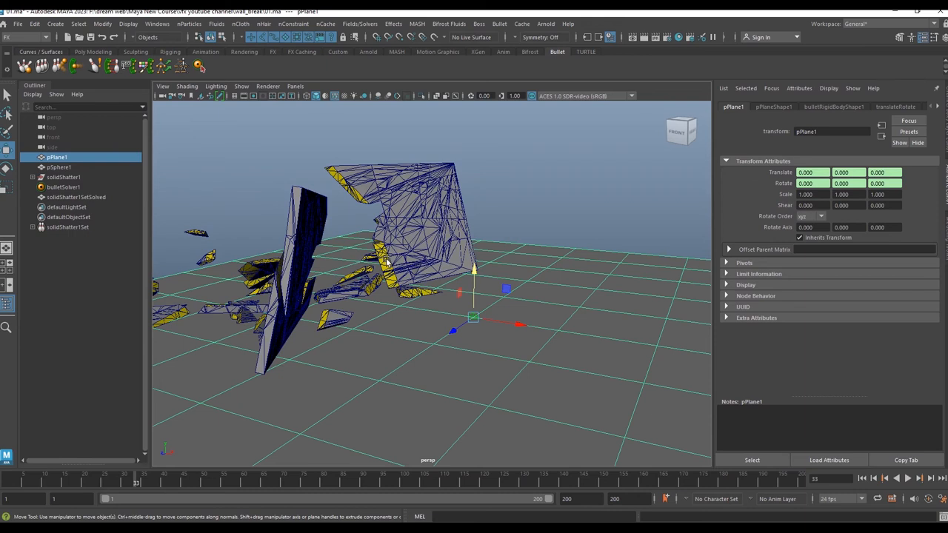
click(335, 95)
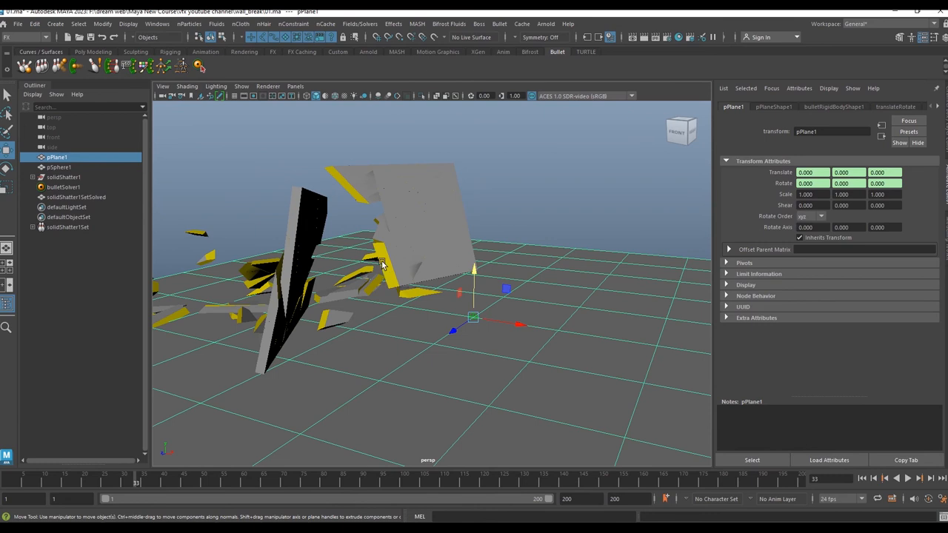
Step: Open the Hypershade and set the shatterInterior1 material's color to black
click(62, 178)
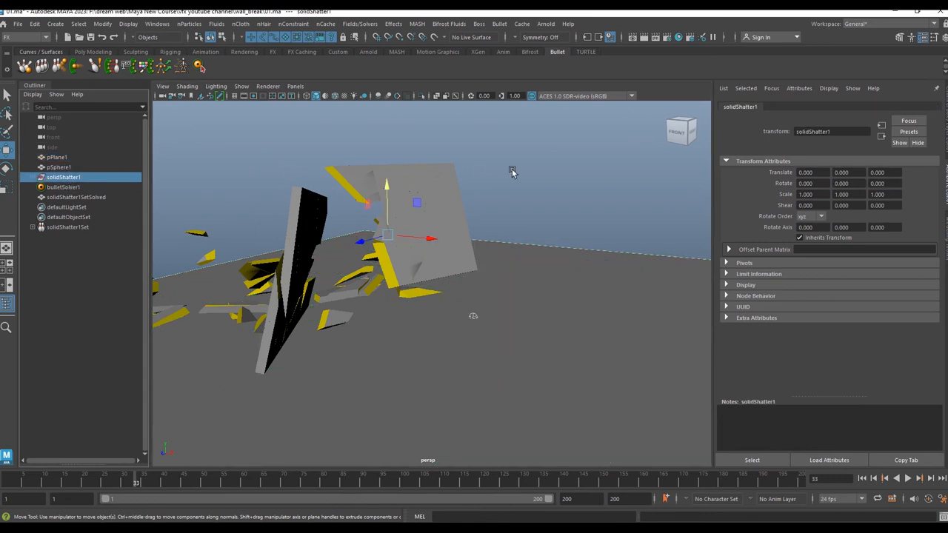
click(678, 37)
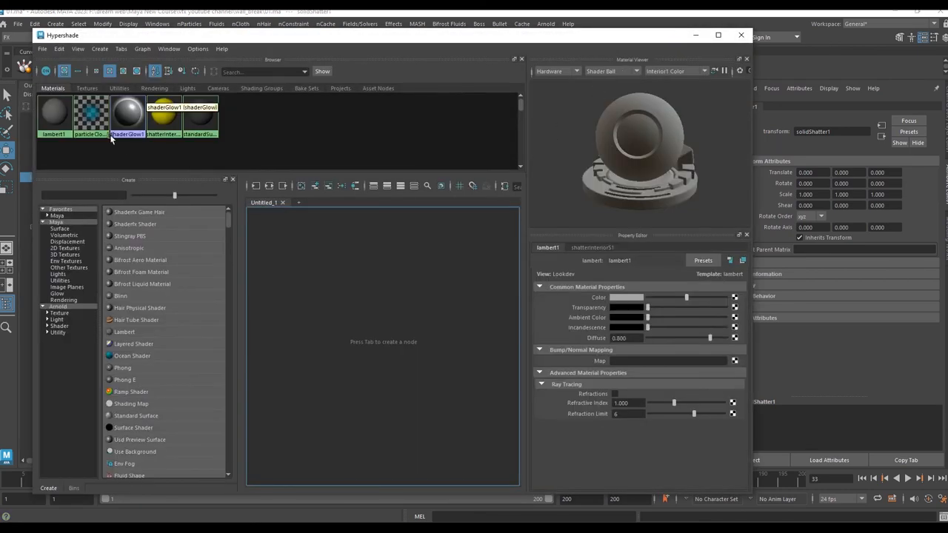
click(155, 119)
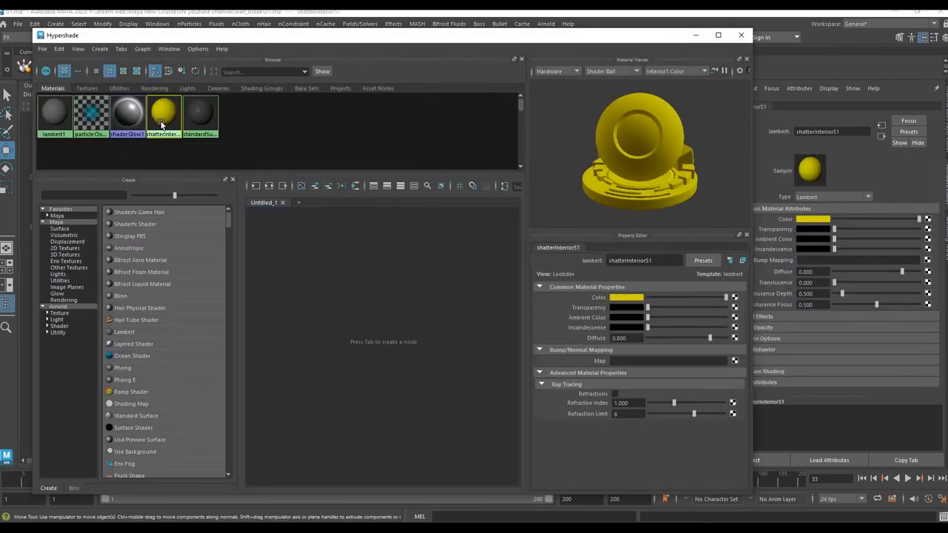
double_click(659, 260)
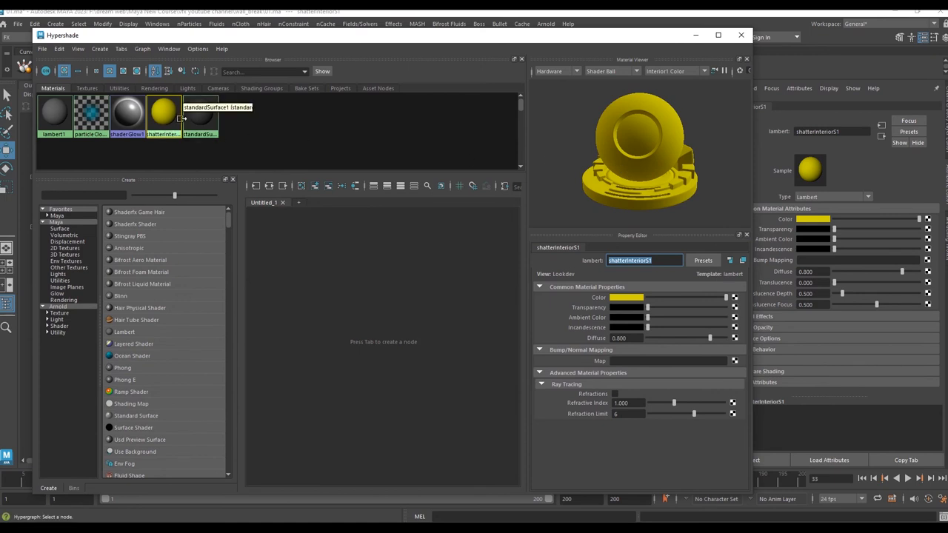
click(633, 299)
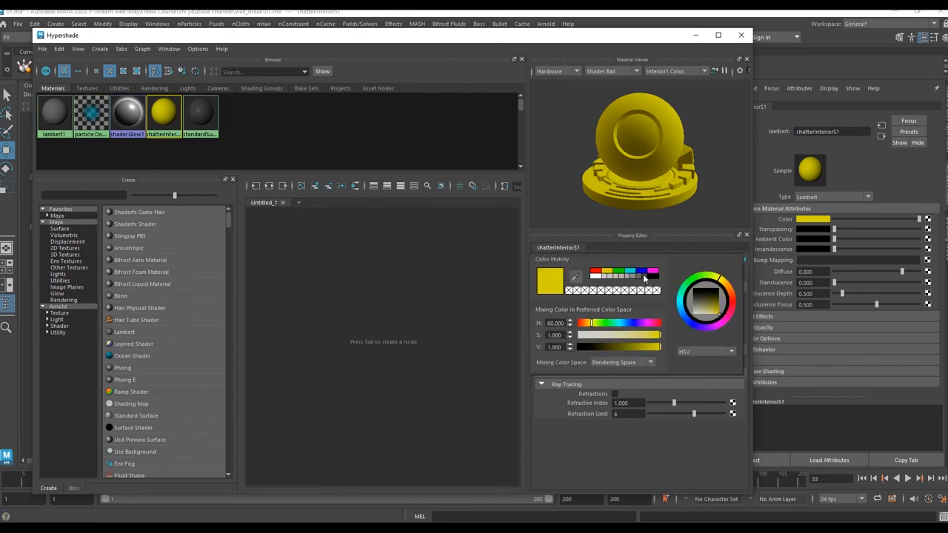
click(645, 277)
drag(658, 45, 694, 189)
drag(582, 186, 422, 165)
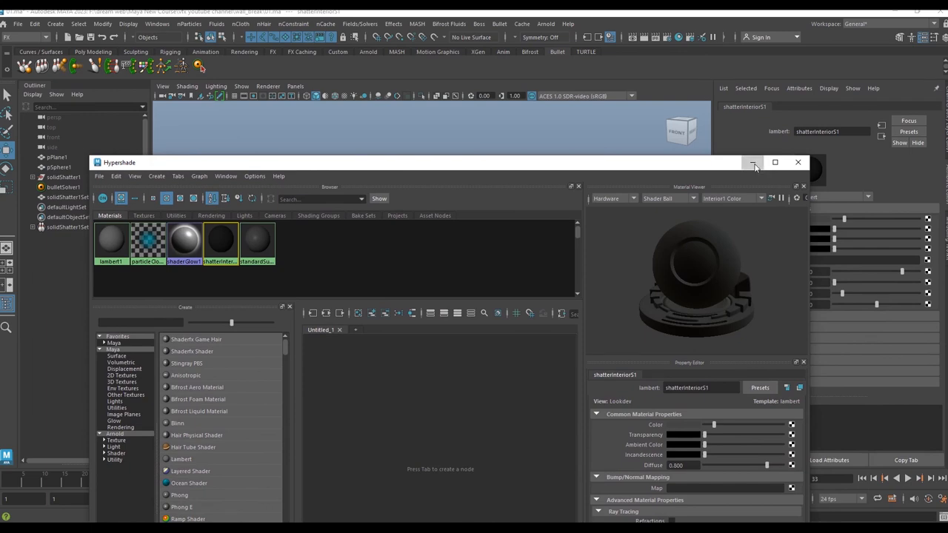
click(753, 162)
Step: Play back the simulation from the start
click(378, 222)
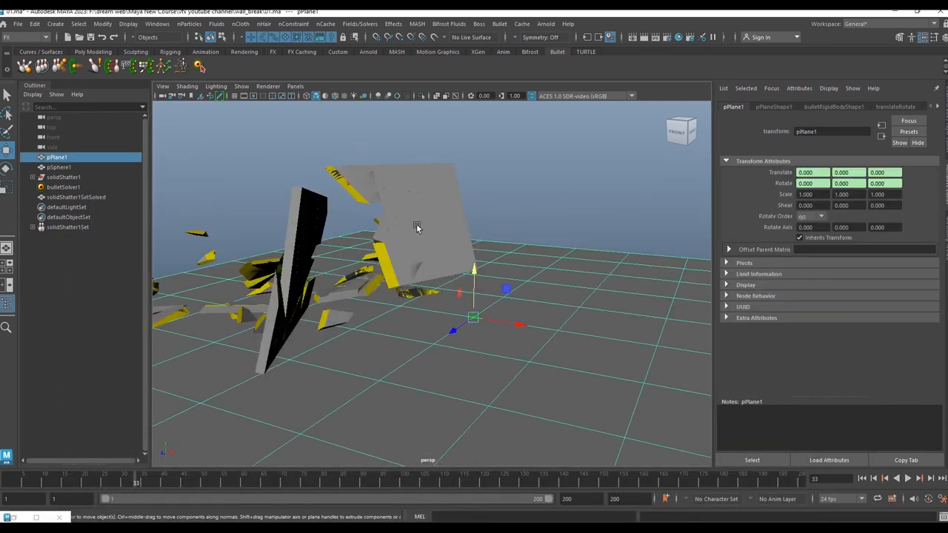
click(862, 478)
click(908, 479)
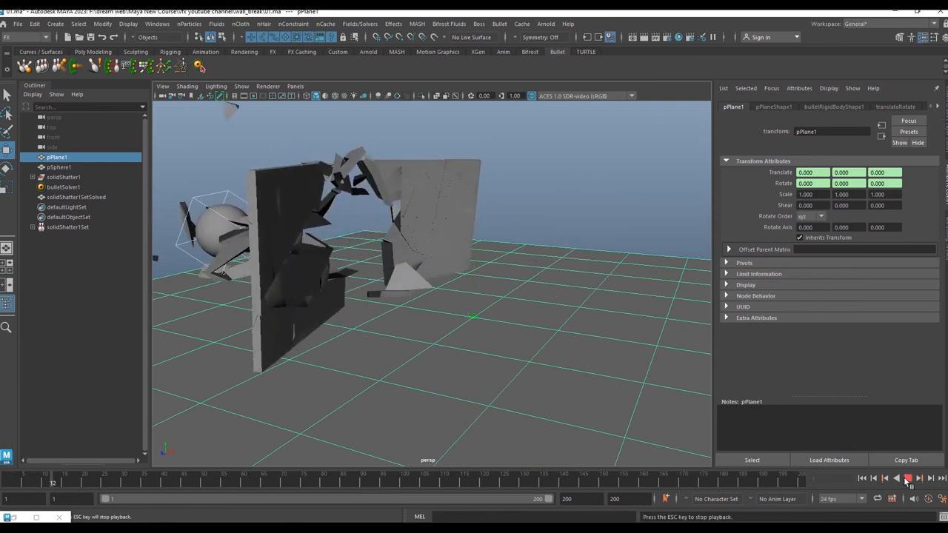
Step: Stop playback, open the Hypershade and set the shatterInterior1 material's color to a dark gray from the color history
key(Escape)
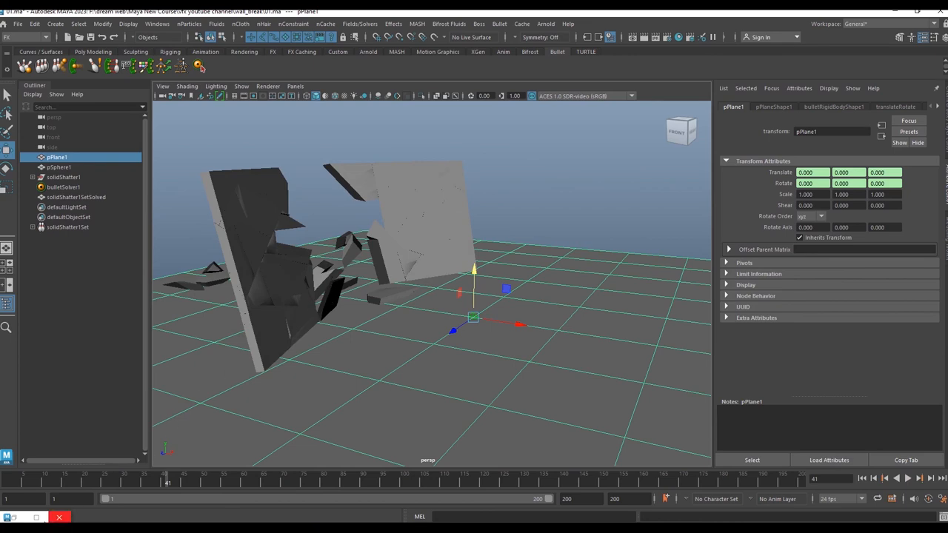
click(13, 517)
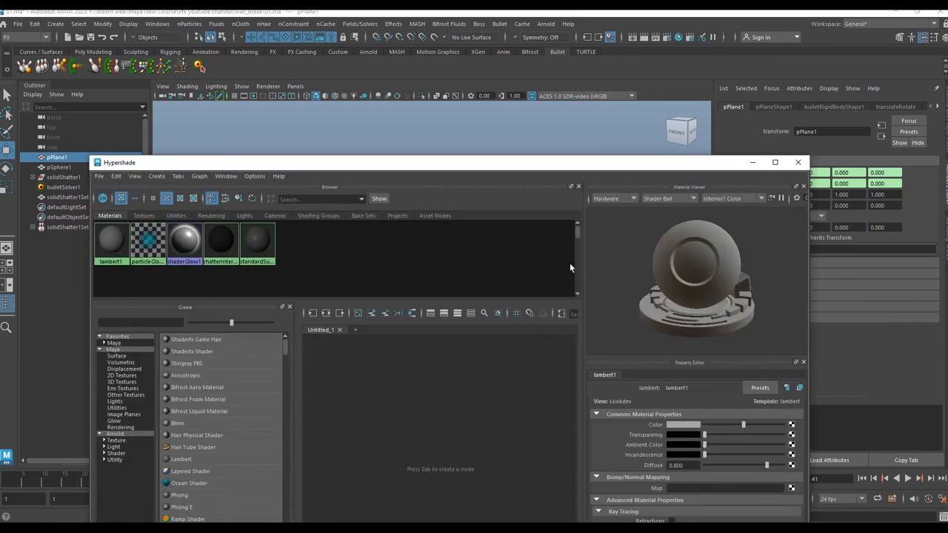
click(219, 243)
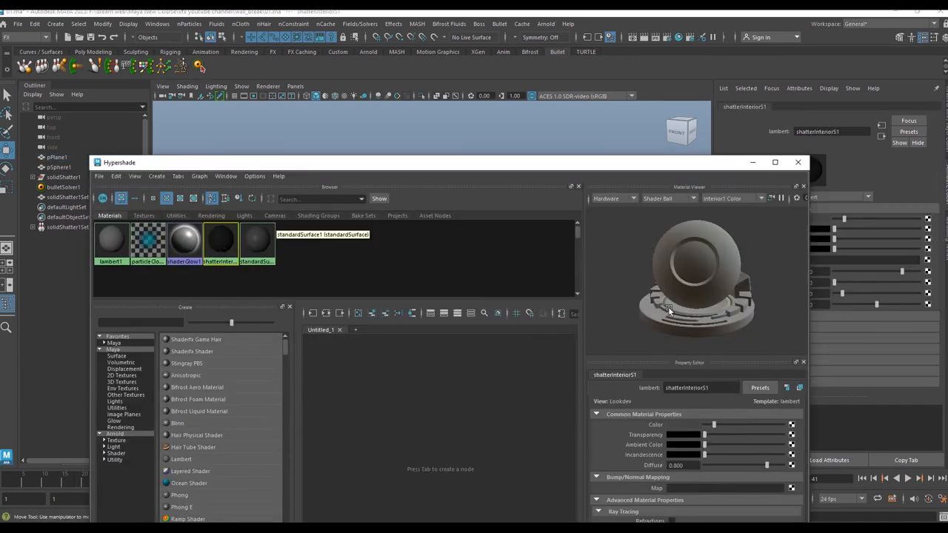
click(695, 424)
click(696, 407)
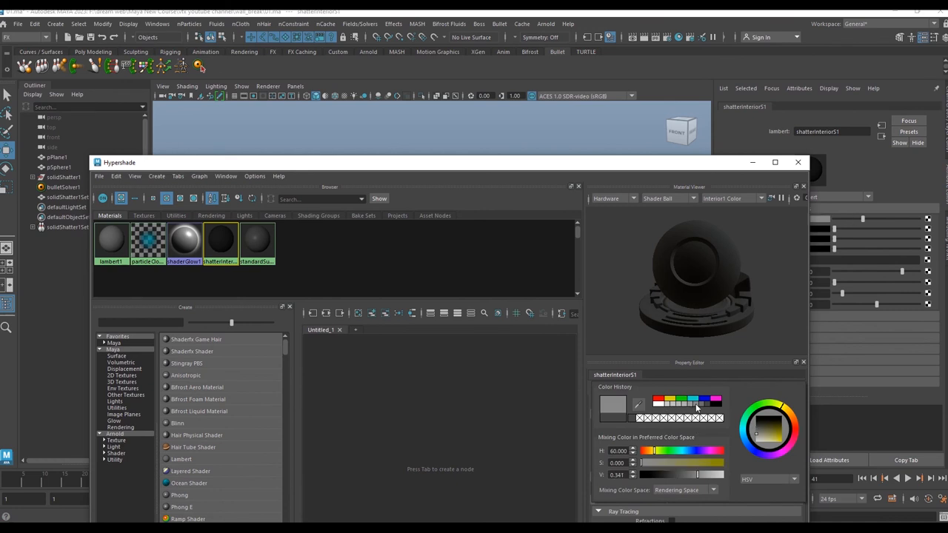
click(691, 408)
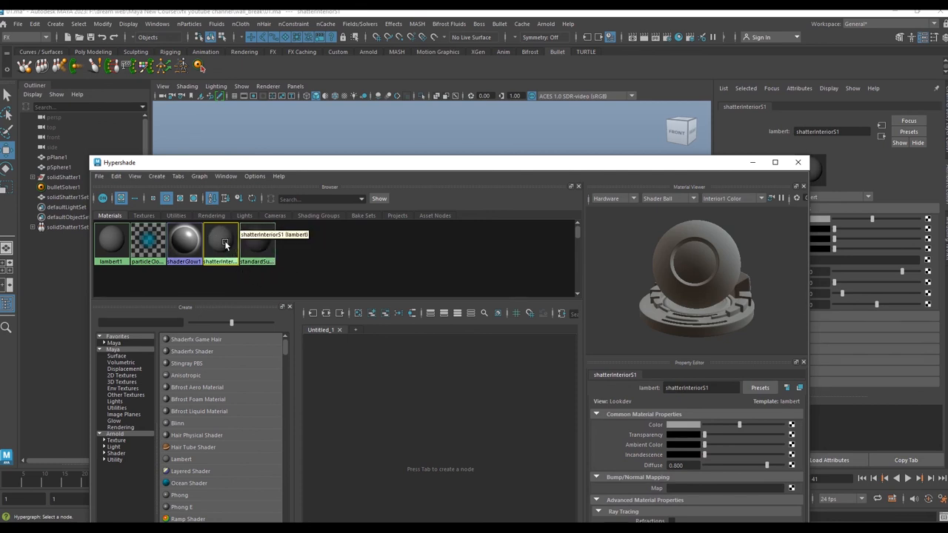
click(683, 425)
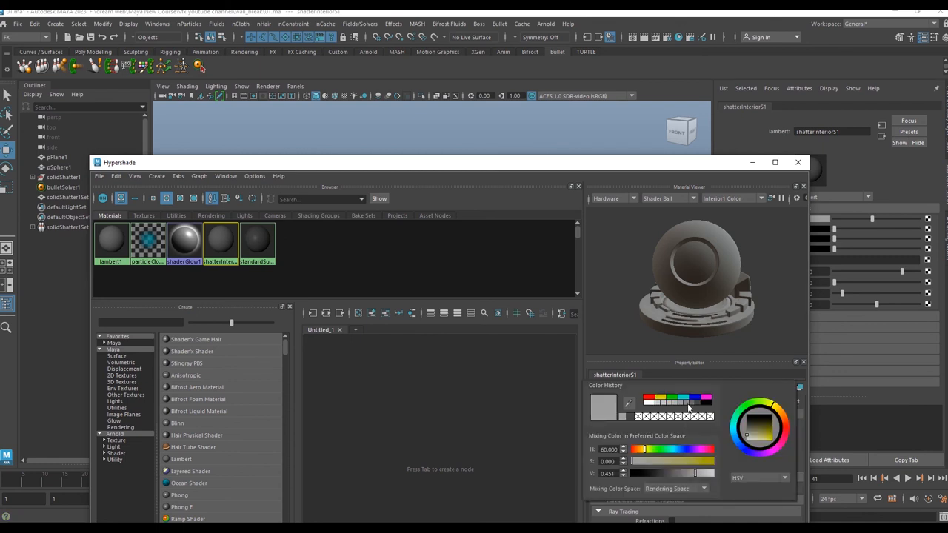
click(687, 405)
Step: Set the standardSurface1 material's base color to a dark gray swatch from the color history
click(258, 243)
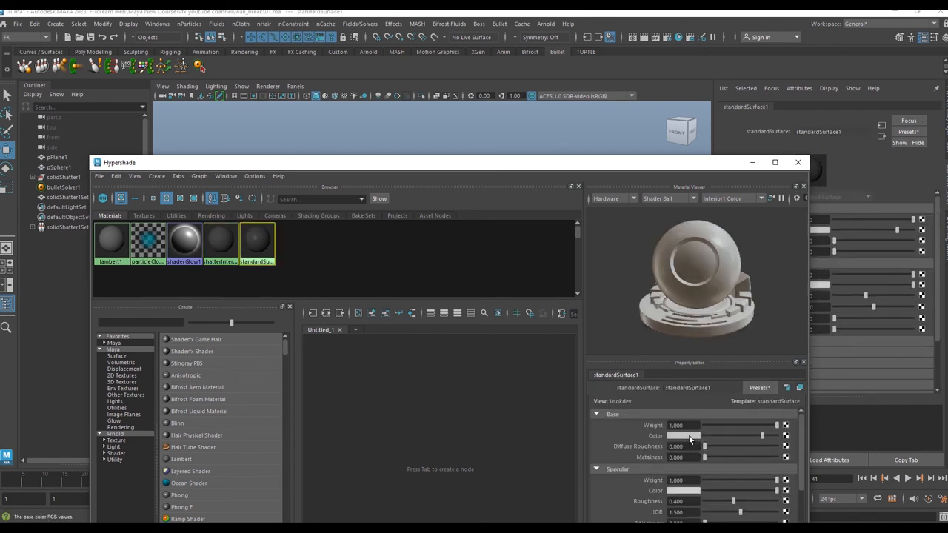
click(681, 436)
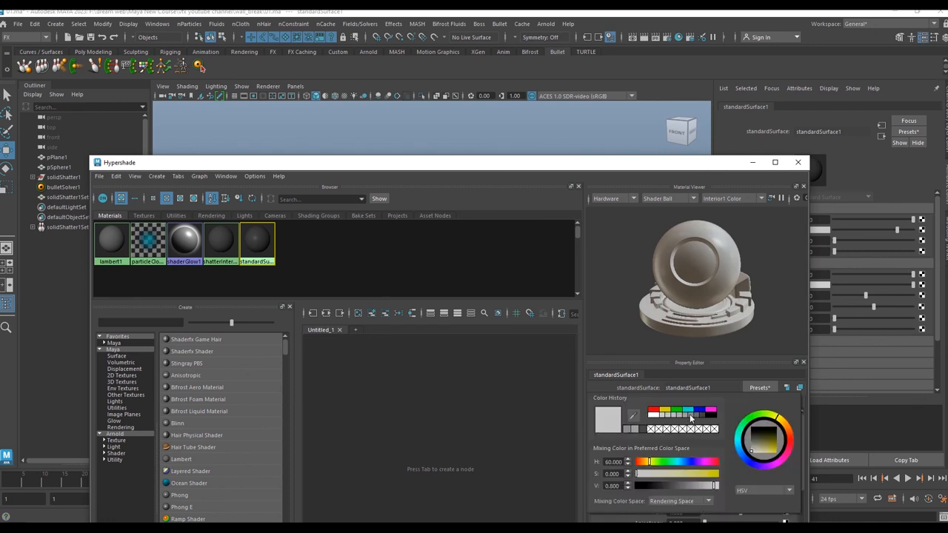
click(692, 416)
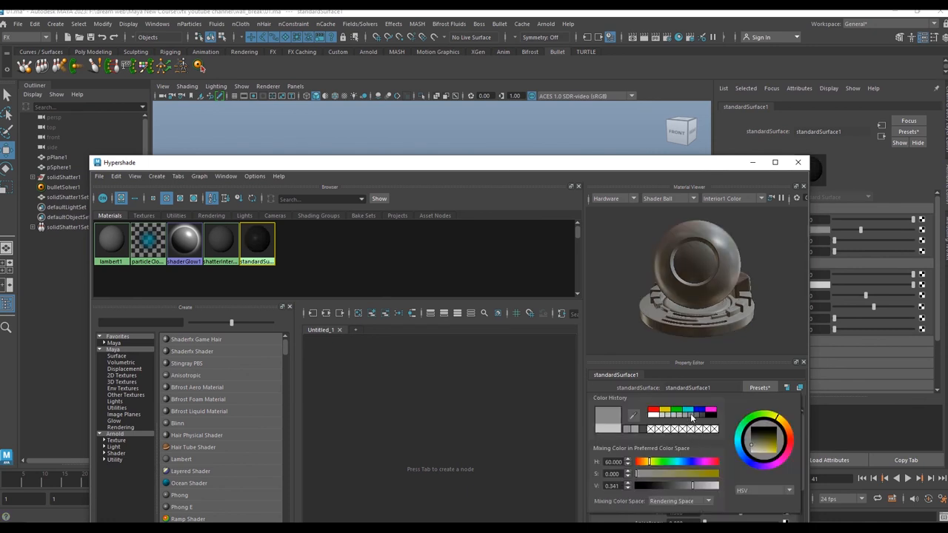
click(661, 416)
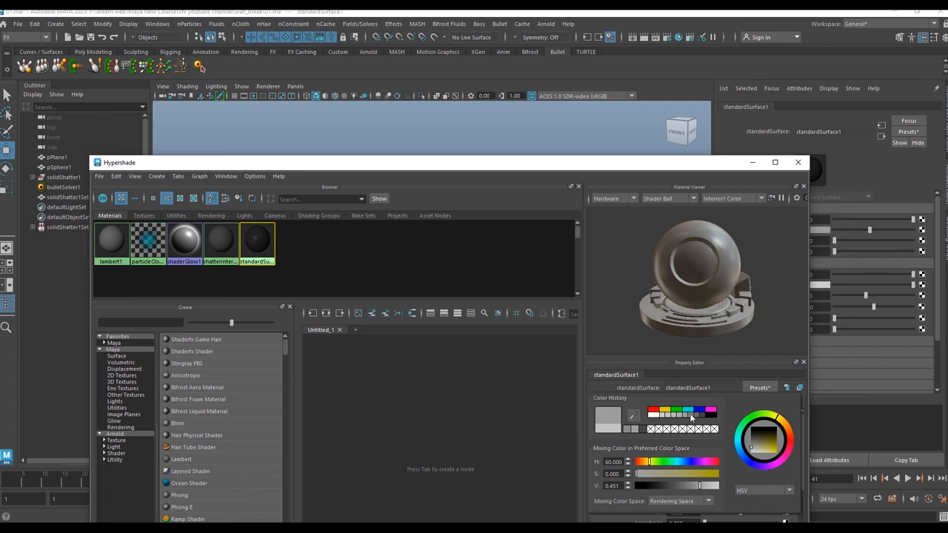
click(692, 417)
Step: Review the shatterInterior1 color settings, reselect standardSurface1 and close the Hypershade
click(228, 243)
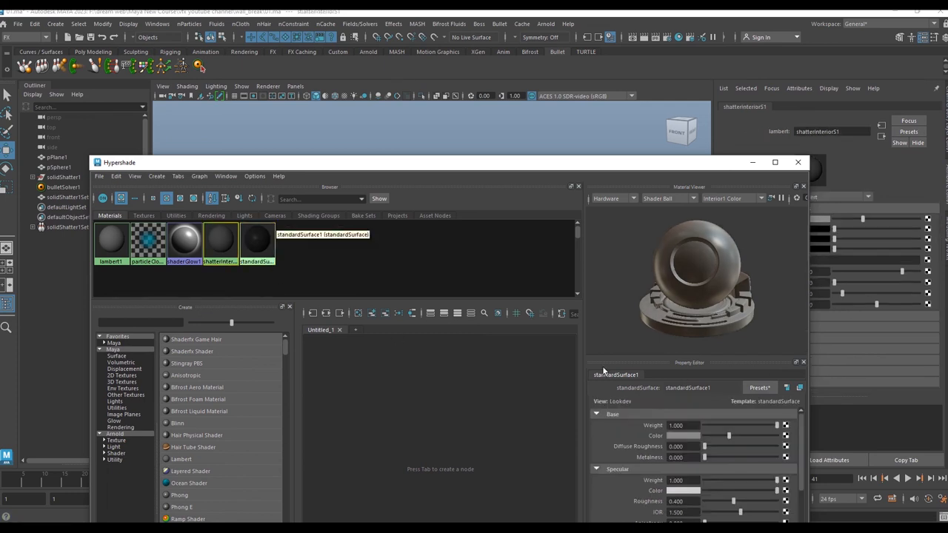
click(695, 425)
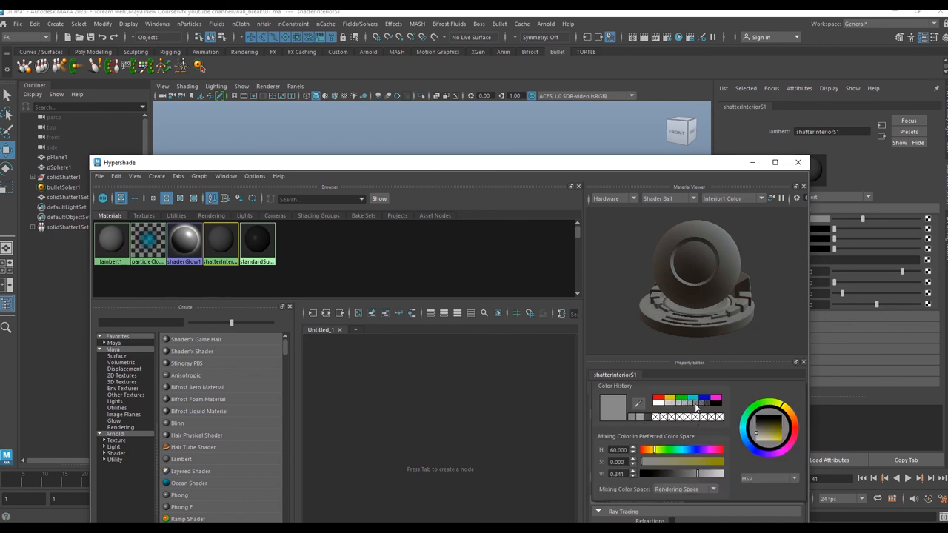
click(264, 242)
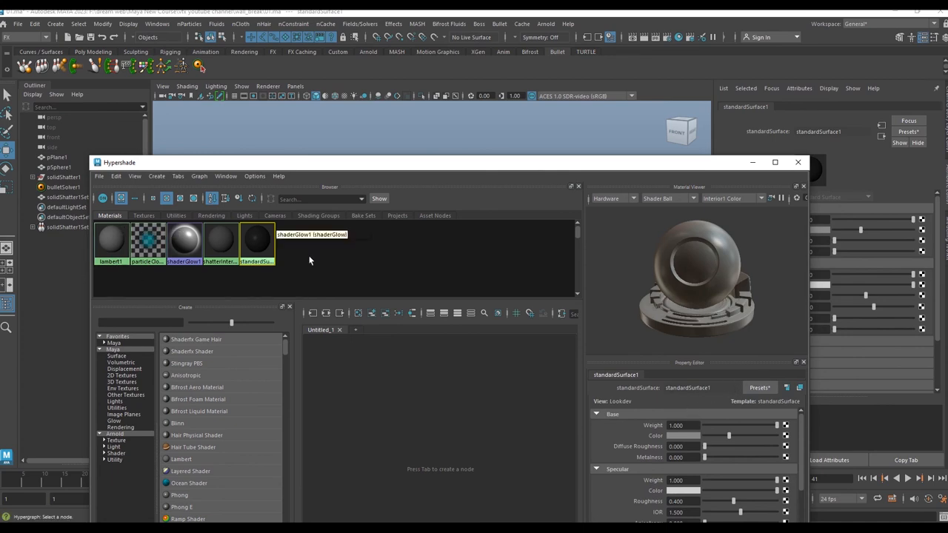
click(798, 163)
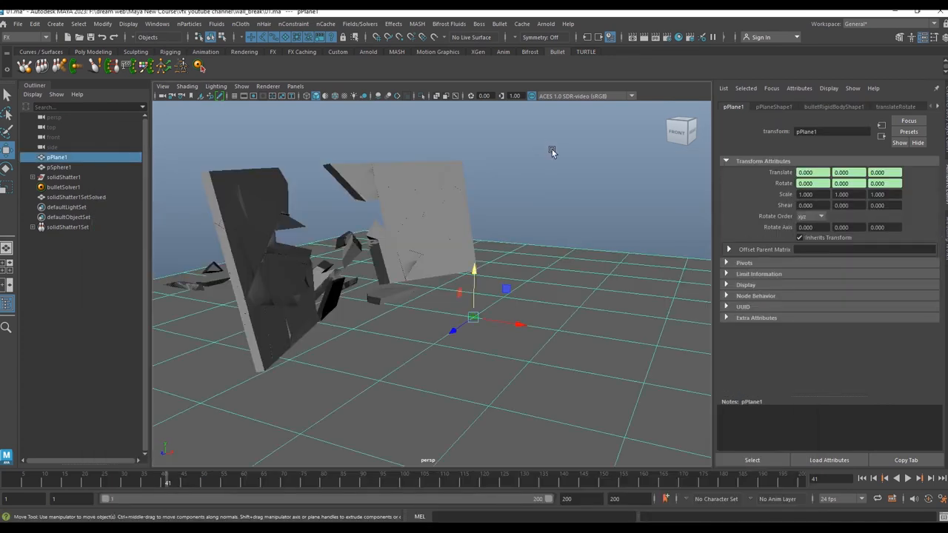
Step: Play back the wall-breaking simulation from the start with nothing selected
click(863, 479)
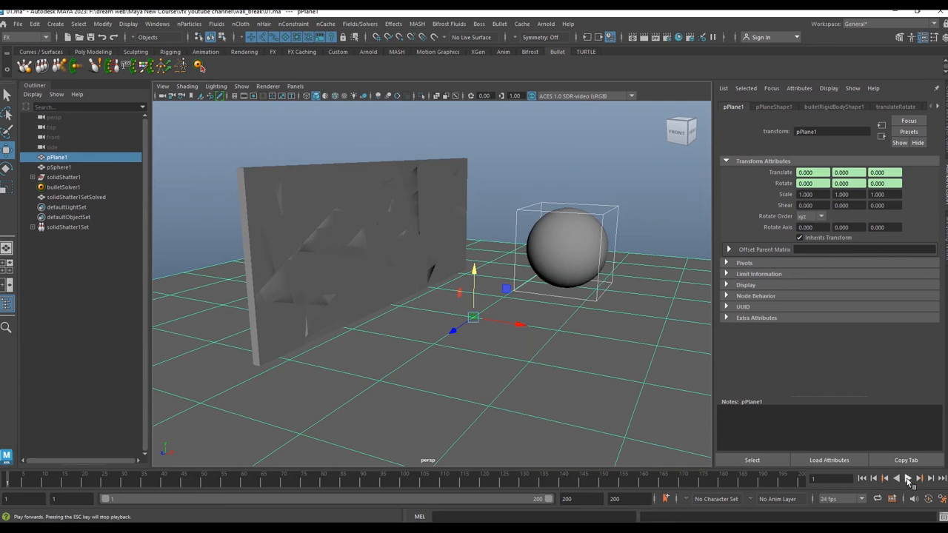
click(908, 478)
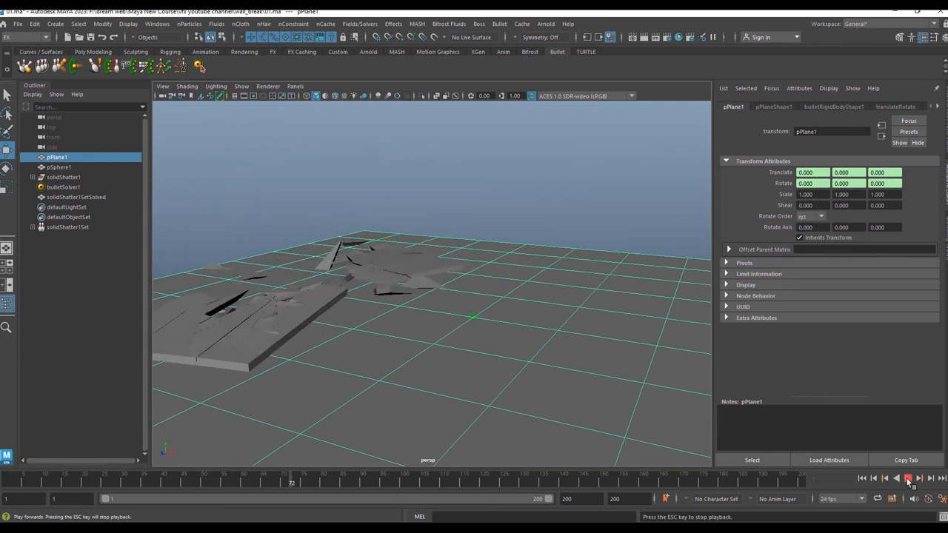
key(Escape)
click(549, 347)
click(863, 478)
click(907, 479)
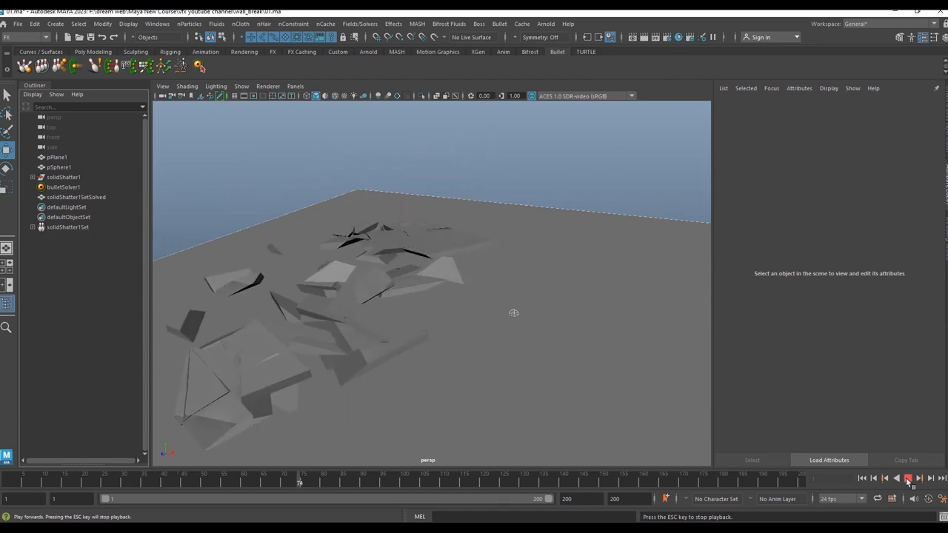
click(908, 479)
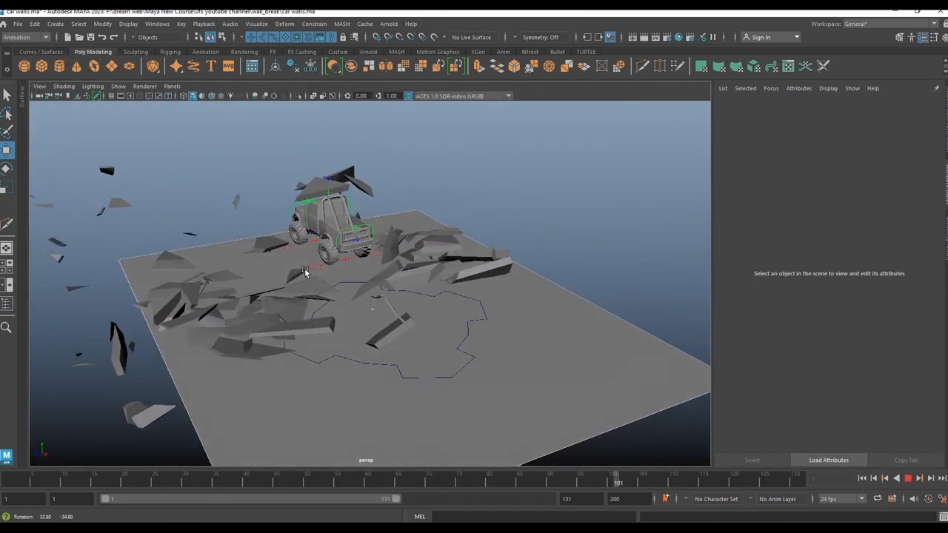
Step: Orbit around the debris in the car crash scene to inspect the destruction
alt+drag(428, 299, 586, 229)
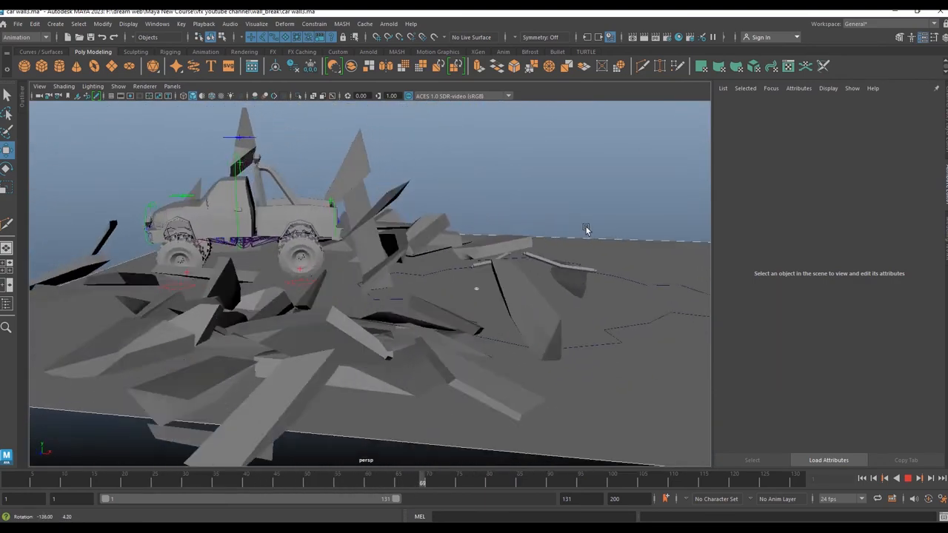